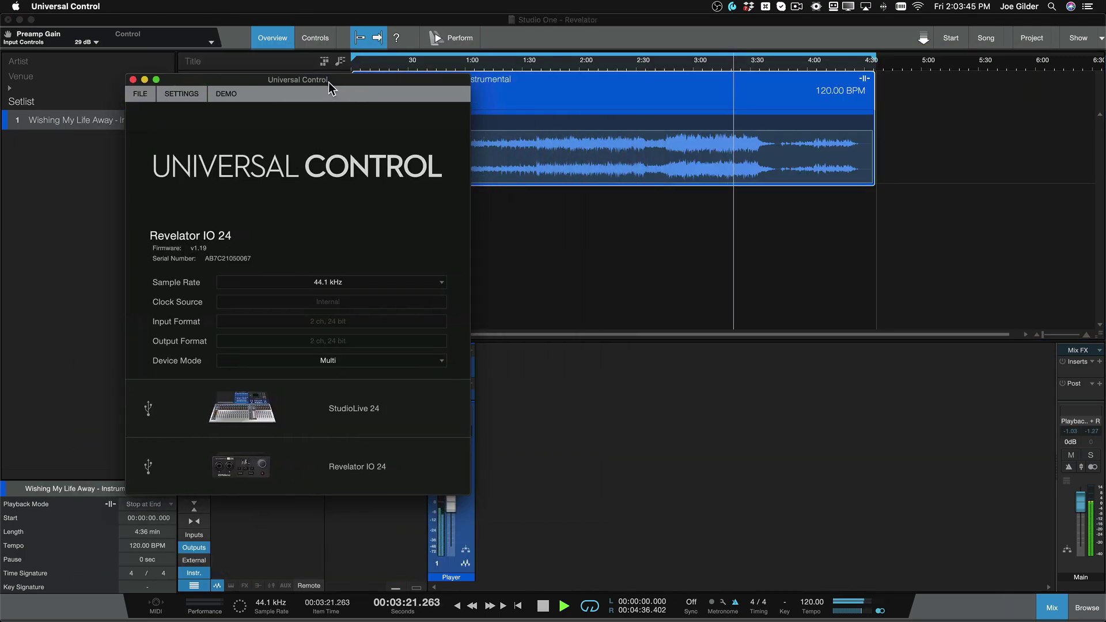
Step: Open the Revelator IO 24 mixer from the device list and position its window
mouse_move(504, 94)
left_mouse_down()
mouse_move(745, 206)
mouse_move(296, 79)
left_mouse_up()
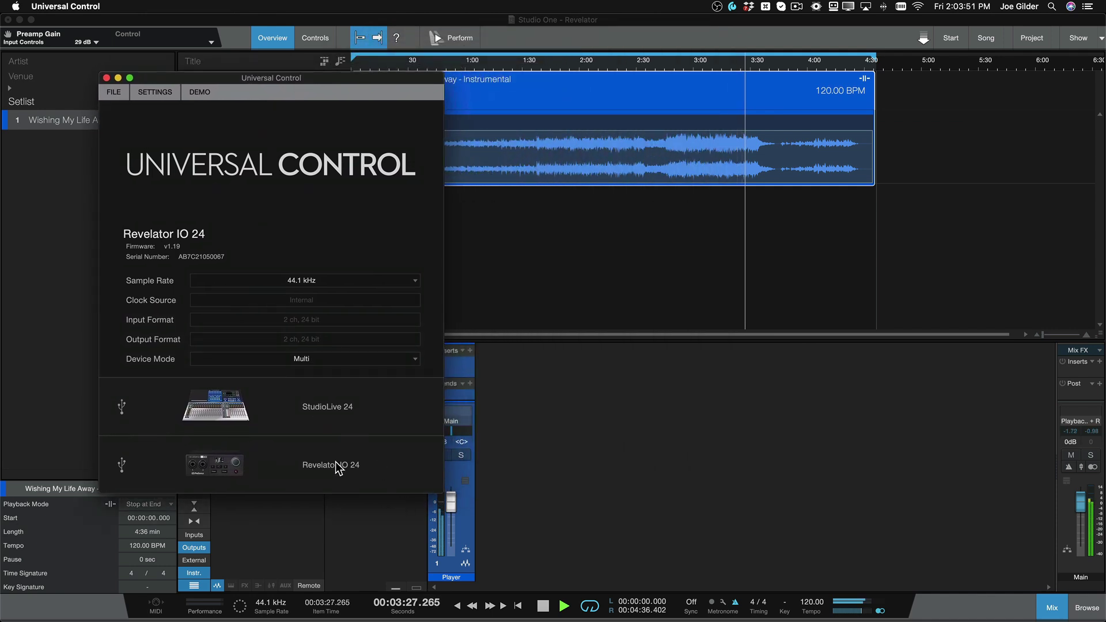
left_click(236, 471)
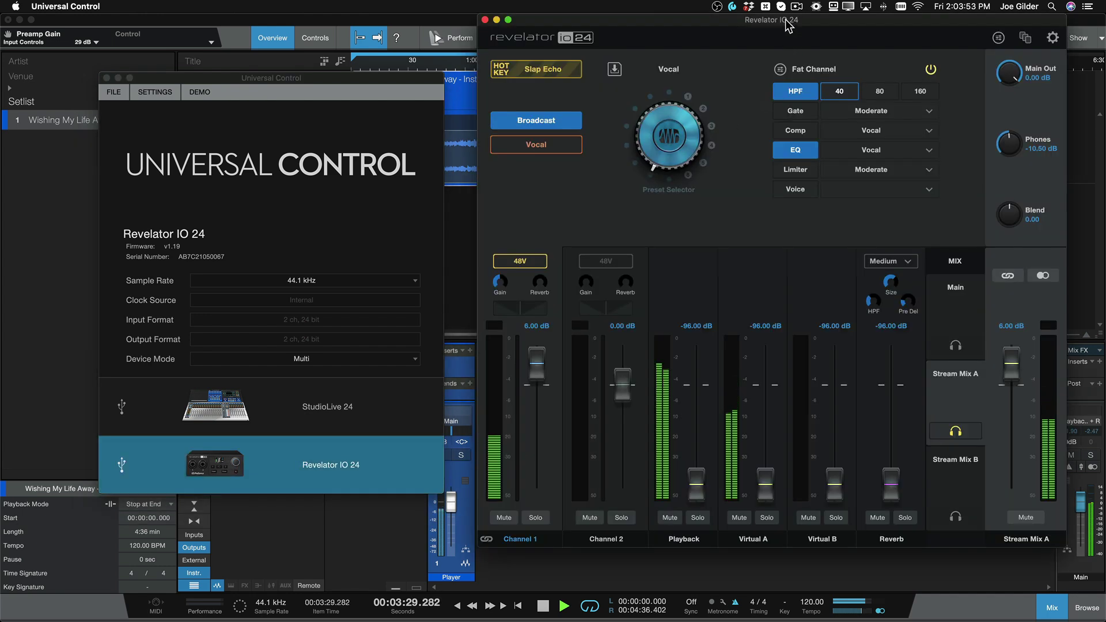
mouse_move(791, 26)
left_mouse_down()
mouse_move(742, 44)
mouse_move(743, 53)
left_mouse_up()
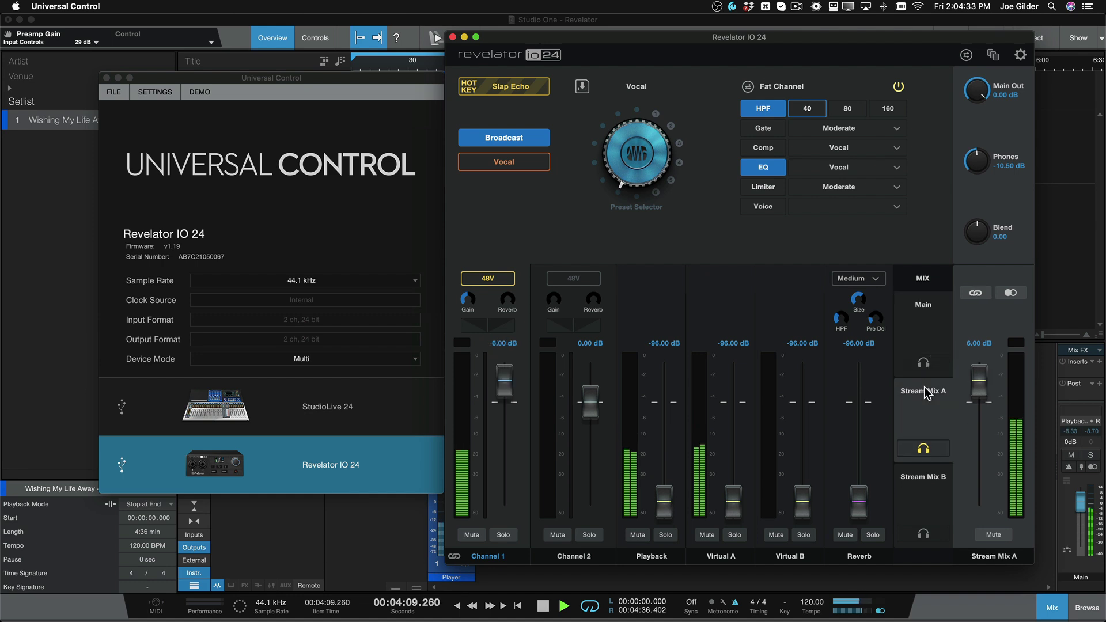
Step: Switch between the Main, Stream Mix A and Stream Mix B mixes to compare them
left_click(924, 334)
left_click(923, 491)
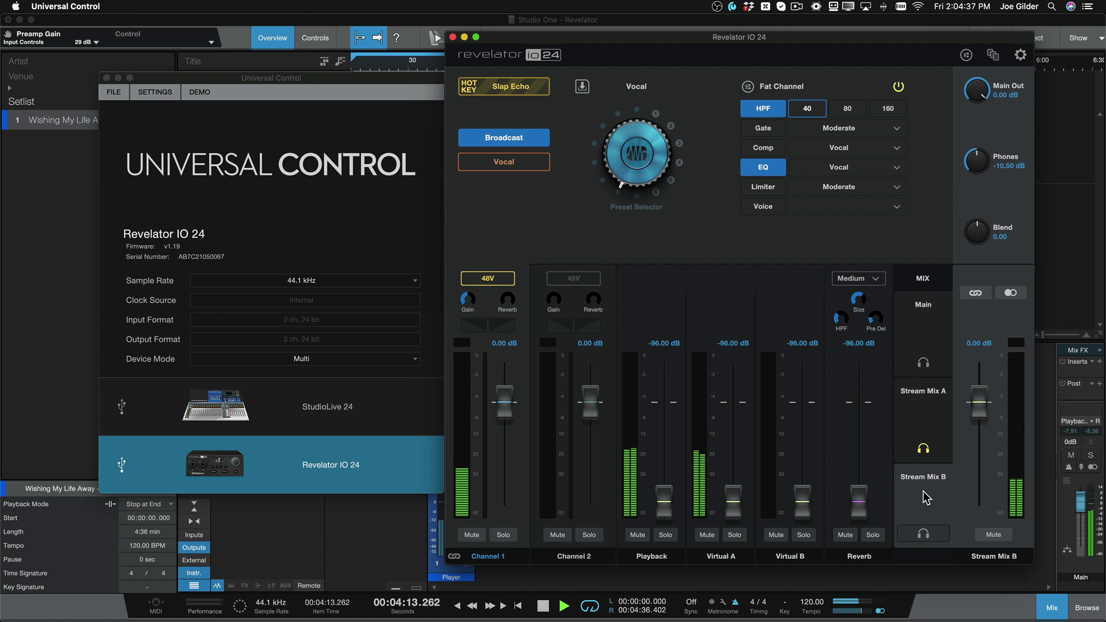
left_click(921, 409)
left_click(929, 308)
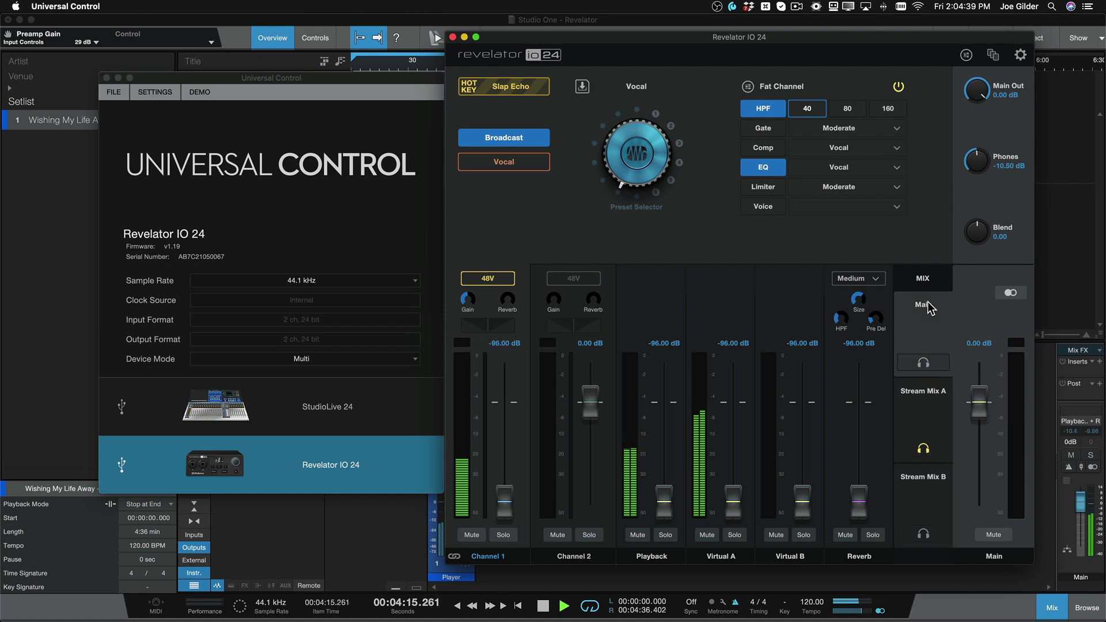
left_click(913, 417)
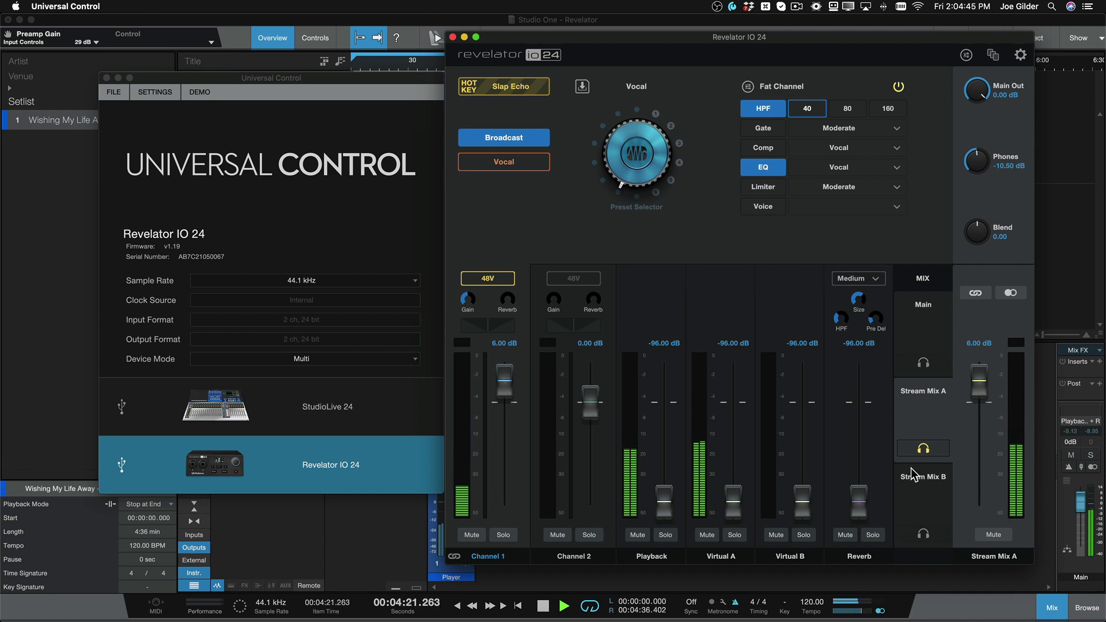
left_click(912, 491)
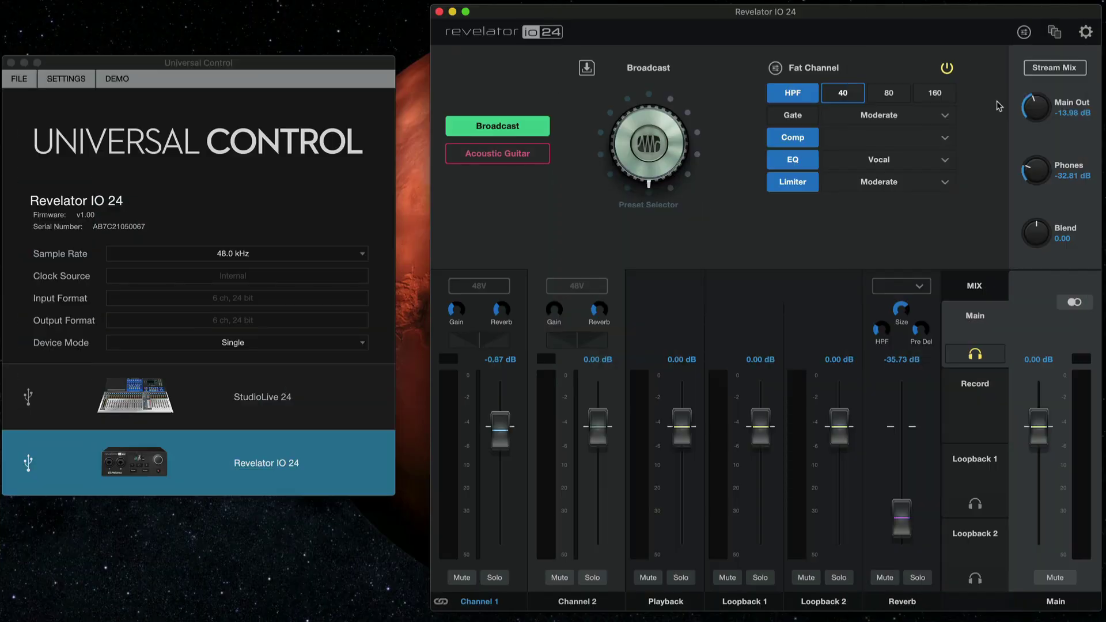
Step: Turn stream mix mode on and off twice, leaving it off
left_click(1064, 69)
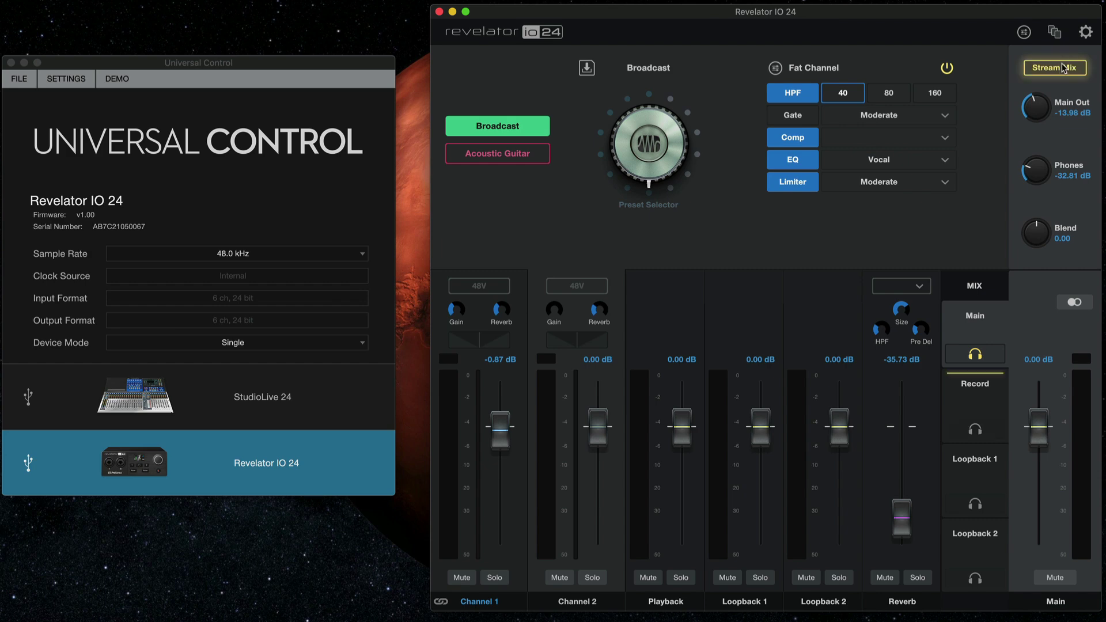
left_click(1064, 69)
left_click(1081, 77)
left_click(1082, 77)
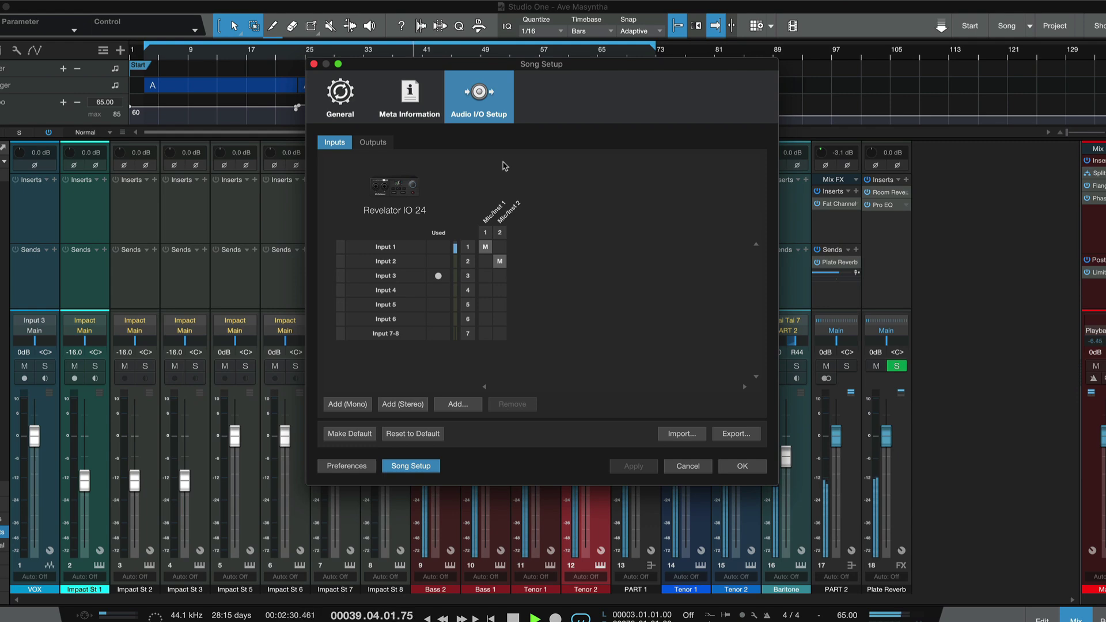
key("super+Tab")
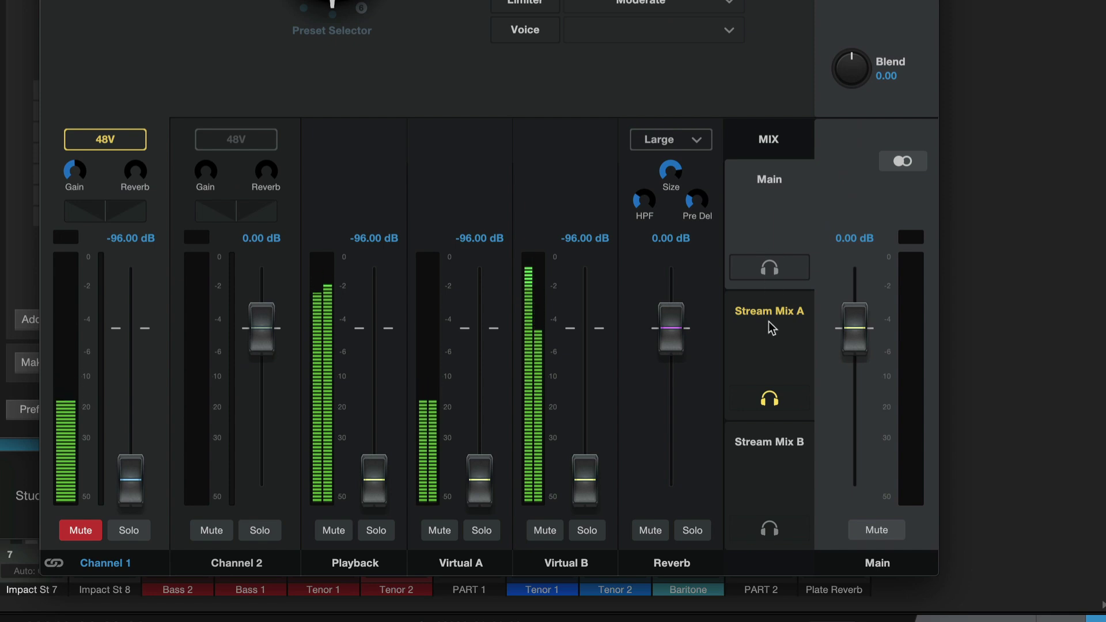
left_click(771, 327)
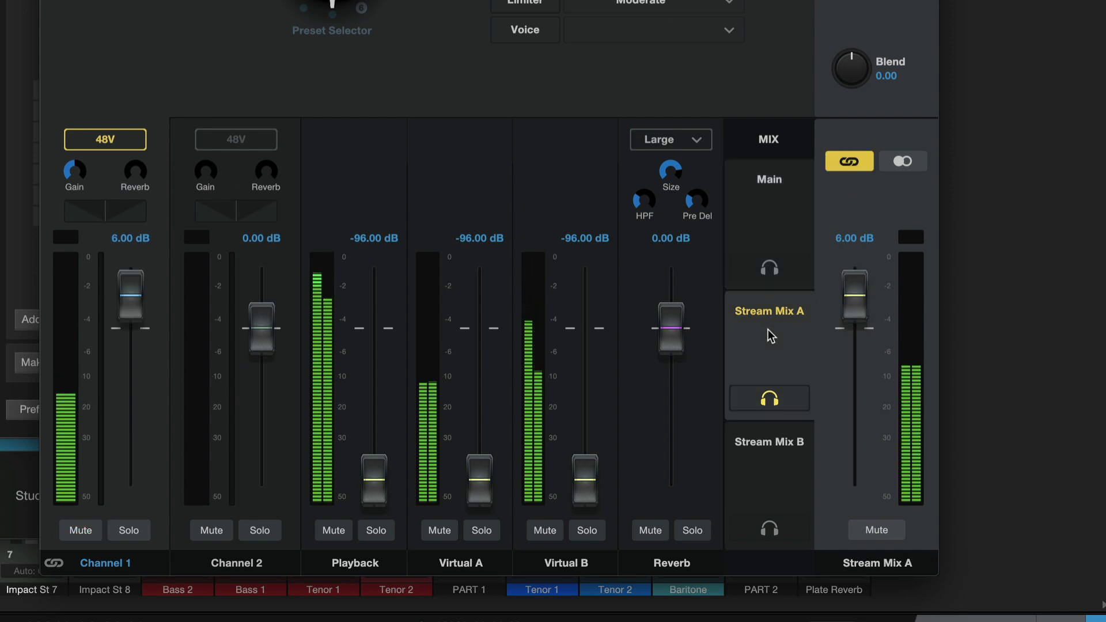
left_click(770, 464)
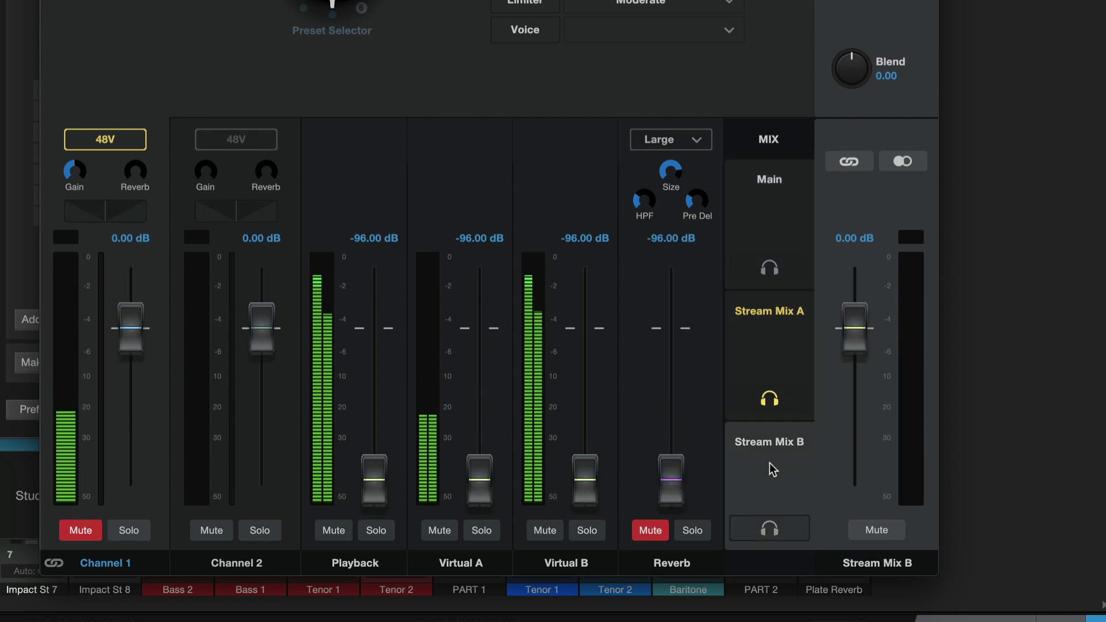
left_click(778, 363)
left_click(784, 466)
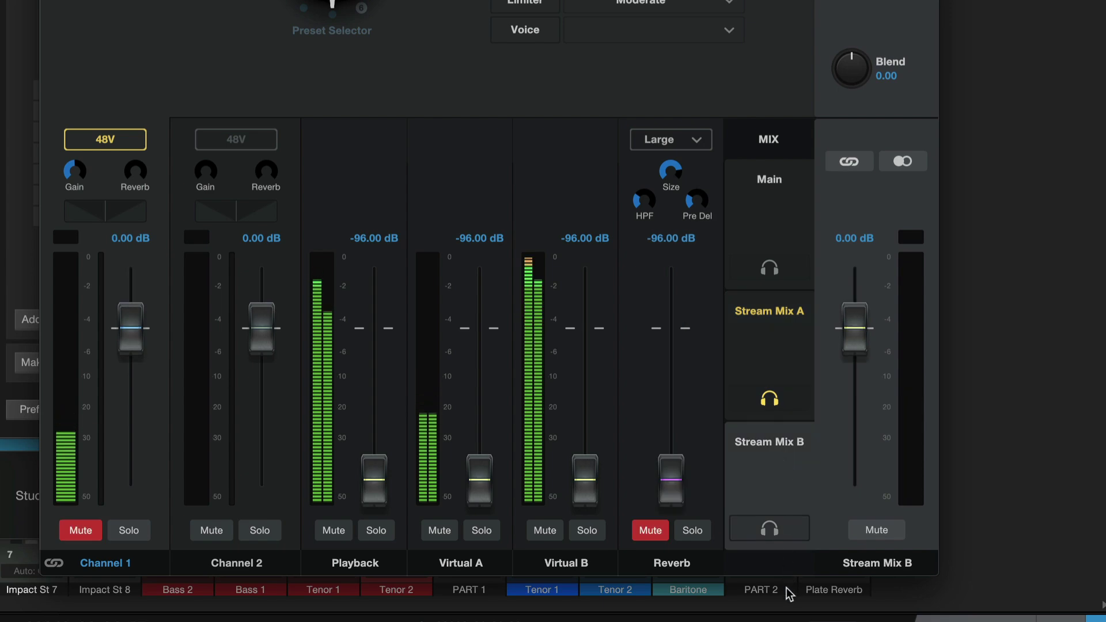
left_click(792, 318)
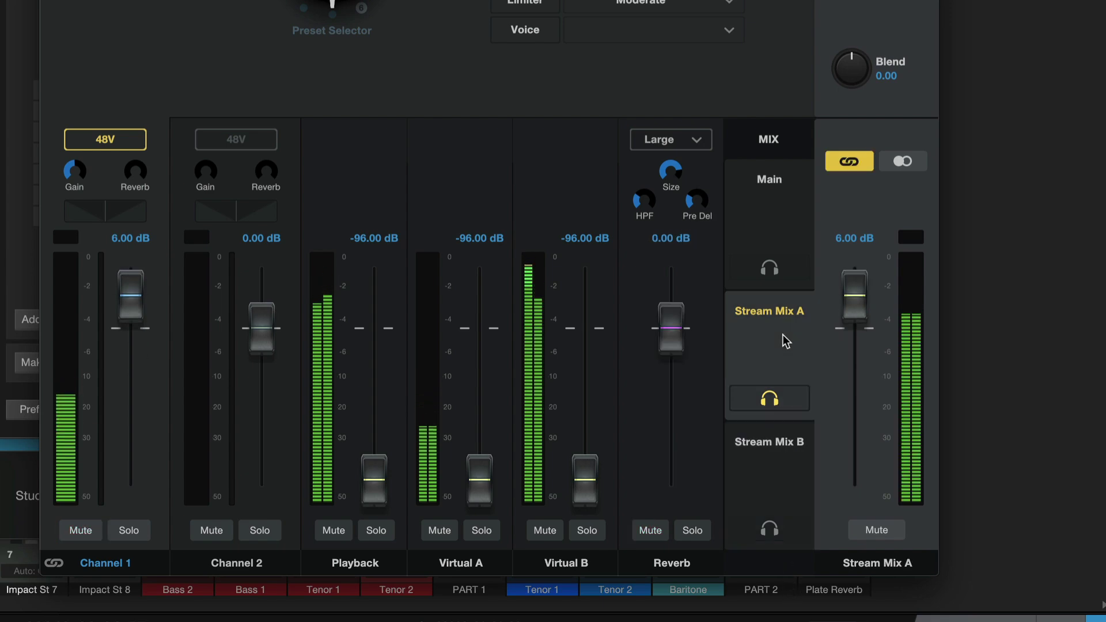
left_click(792, 169)
key("super+Tab")
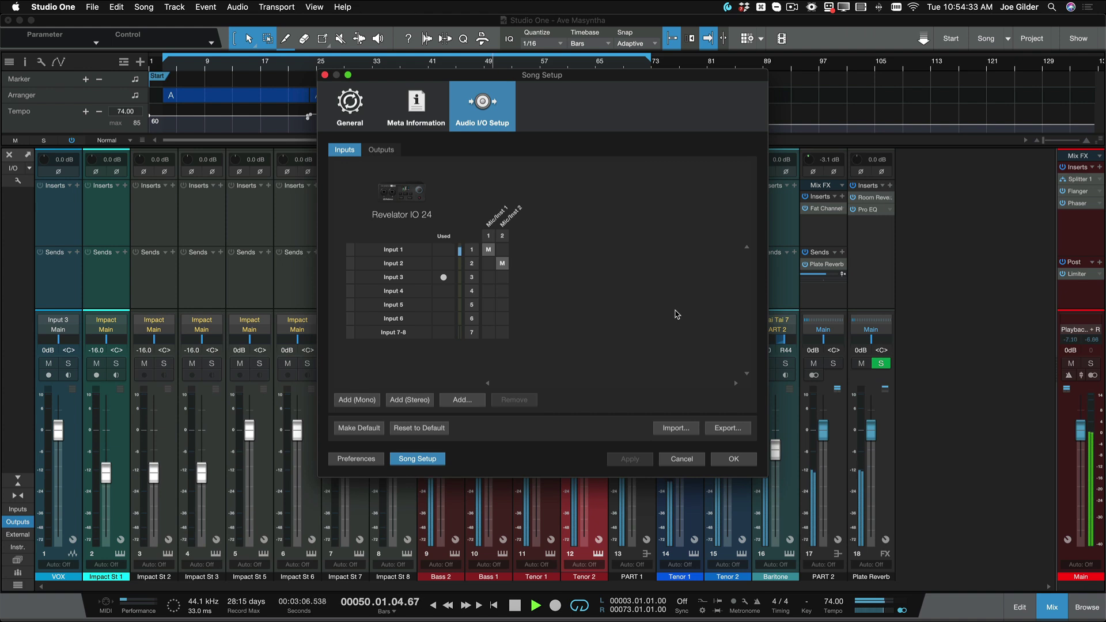
Step: Switch to Universal Control with Cmd-Tab to show the Revelator IO 24 mixer
key("super+Tab")
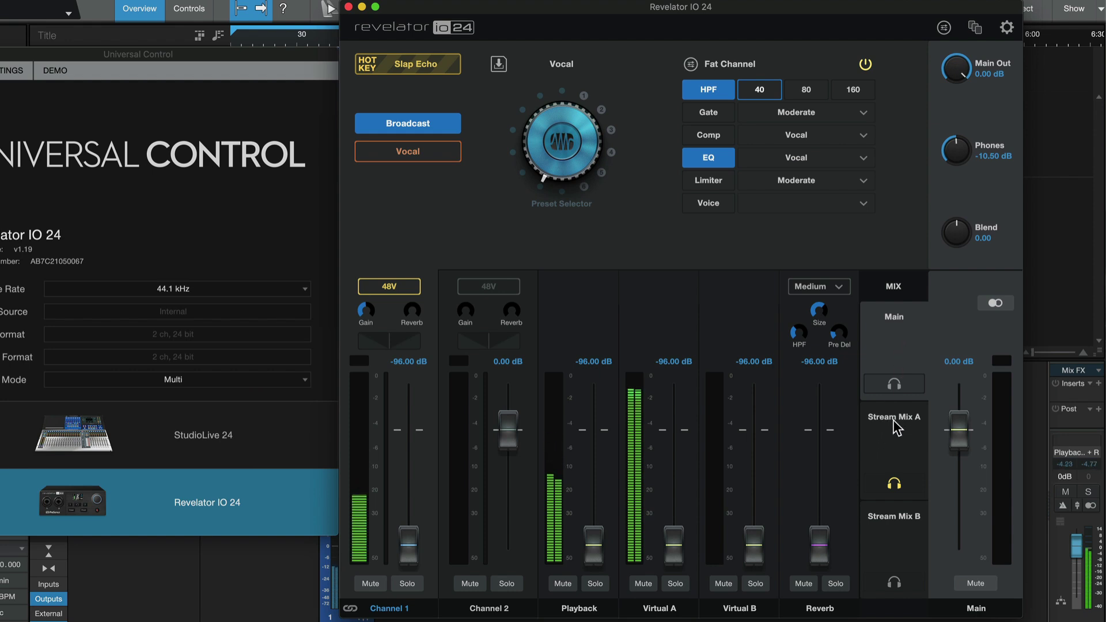
Step: Rename the first four channels VOCAL, GTR, STUDIO ONE and ITUNES
left_click(895, 428)
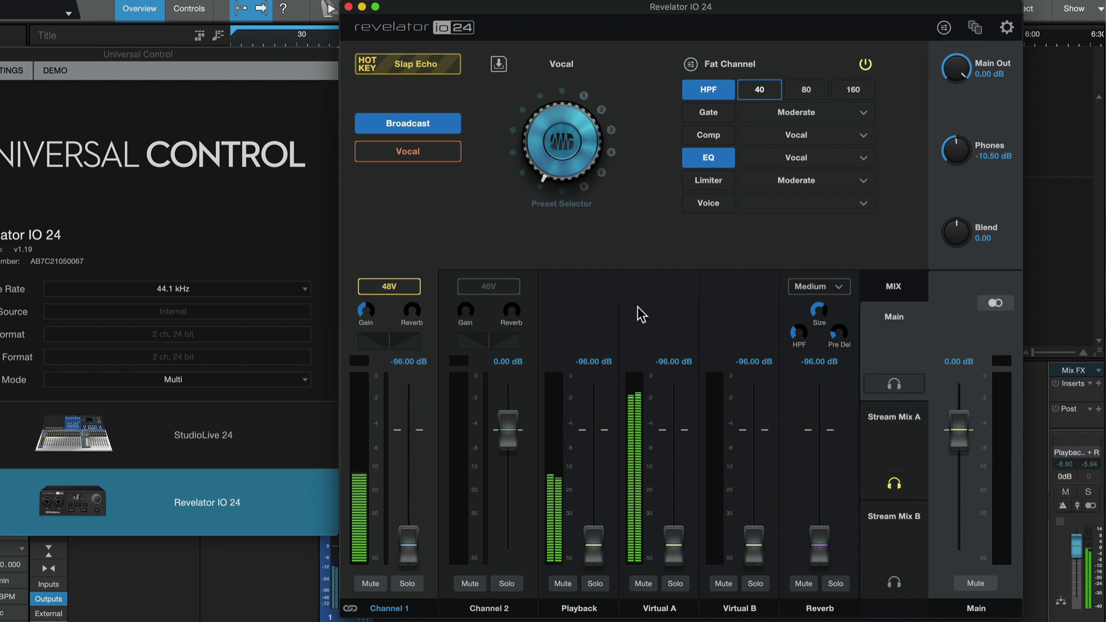
double_click(386, 609)
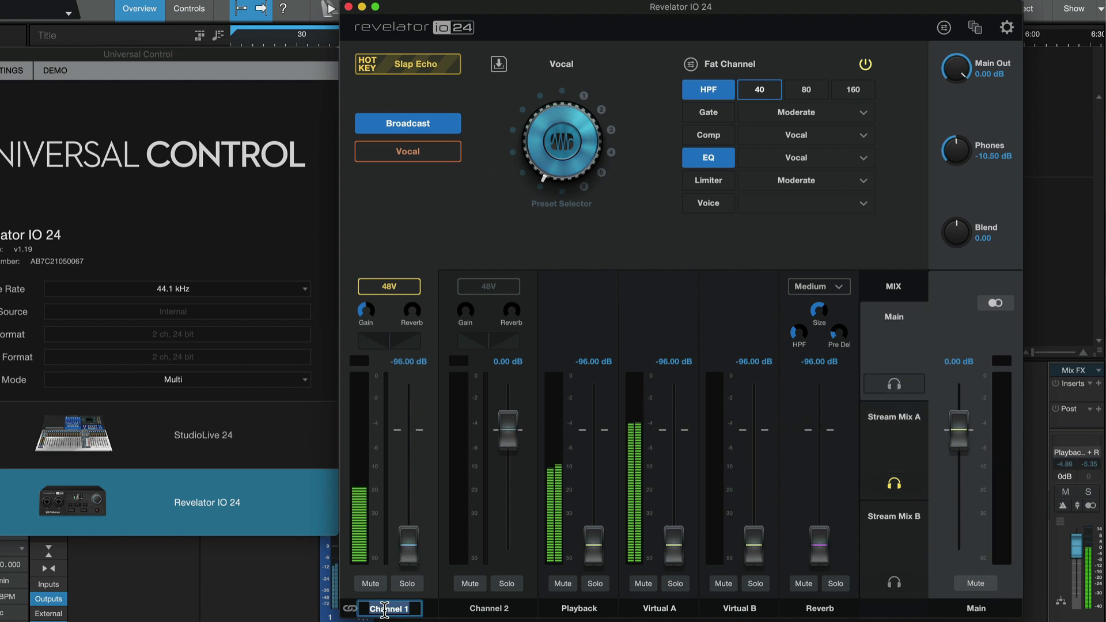
type("VOCAL")
key("Return")
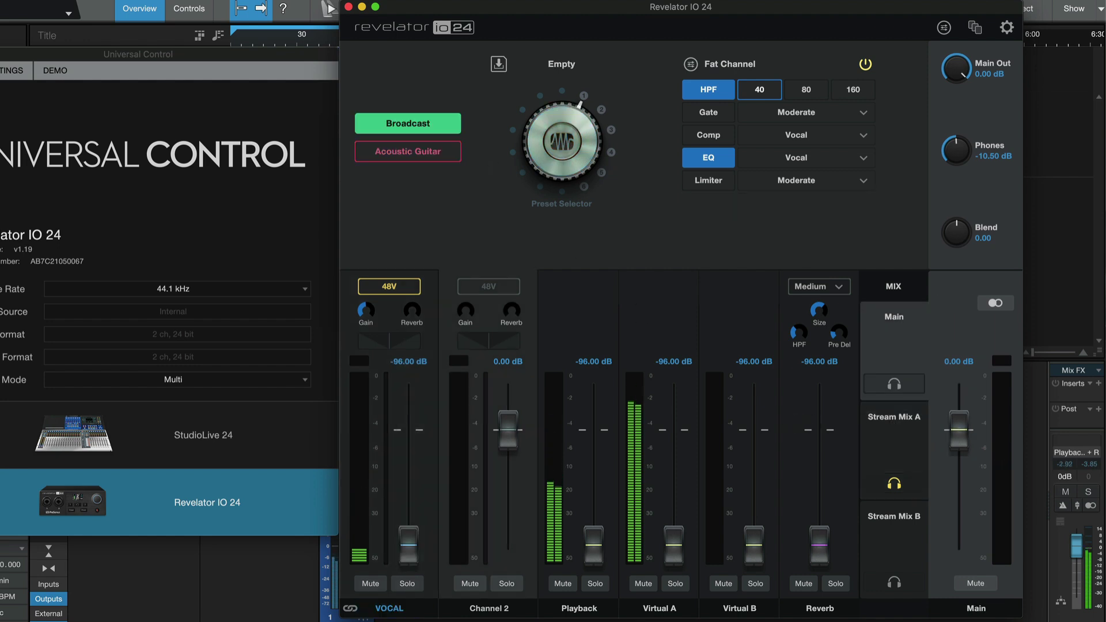
double_click(473, 610)
type("GTR")
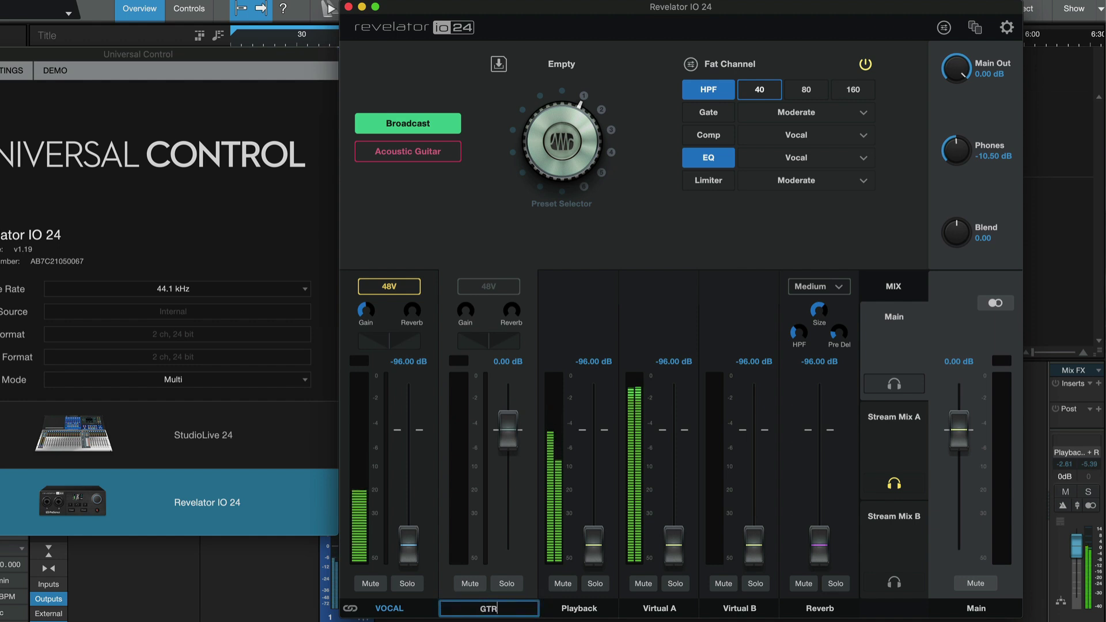
key("Return")
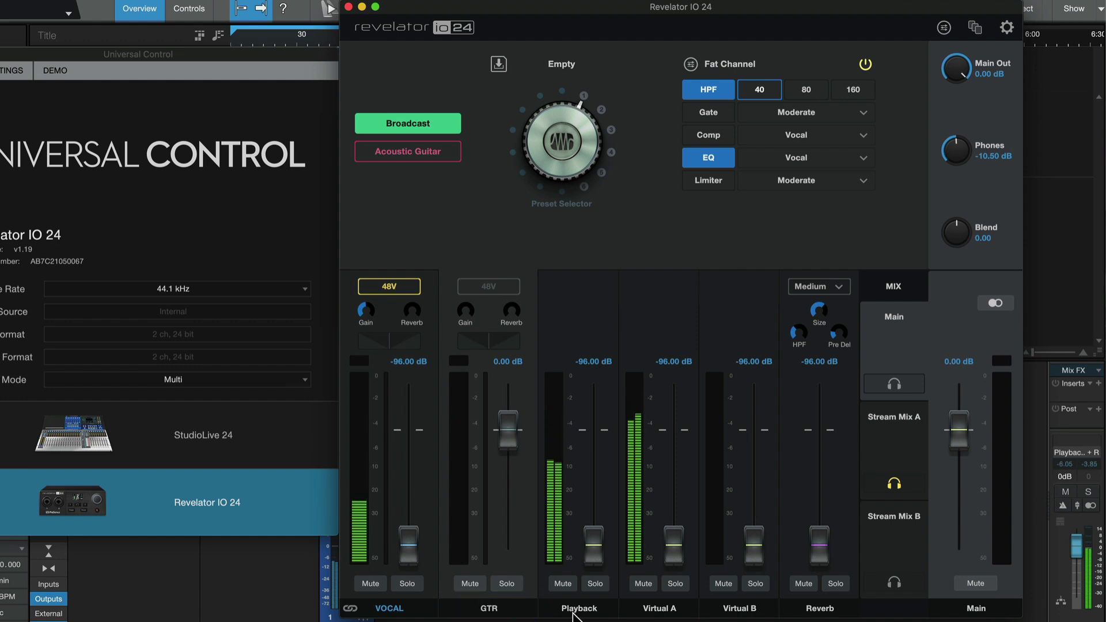
double_click(574, 611)
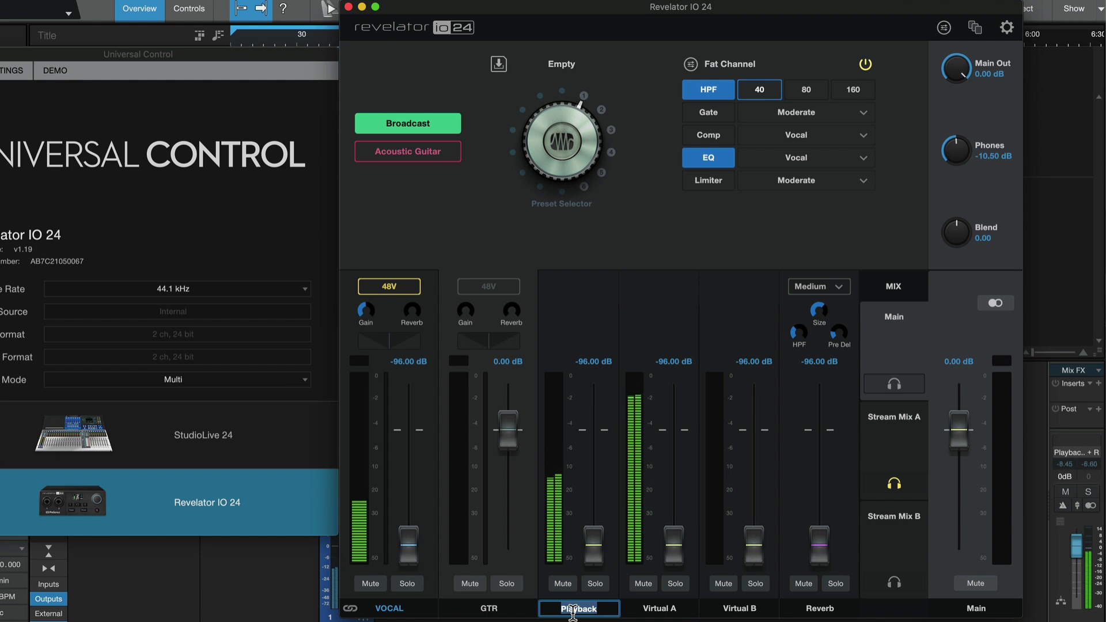
type("ST VOX")
key("Return")
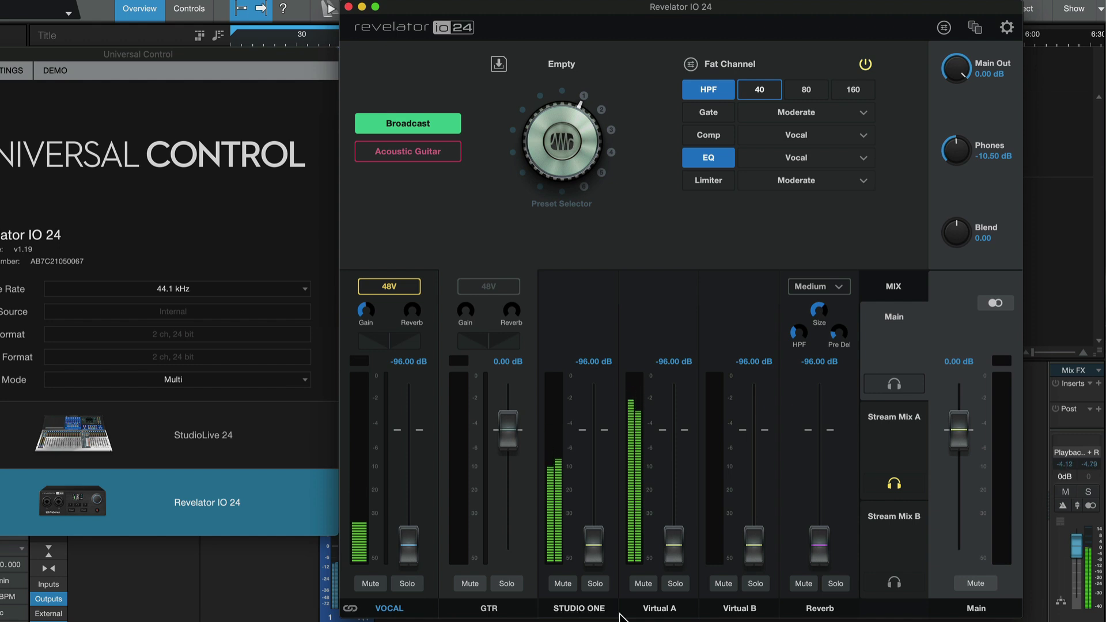
double_click(656, 610)
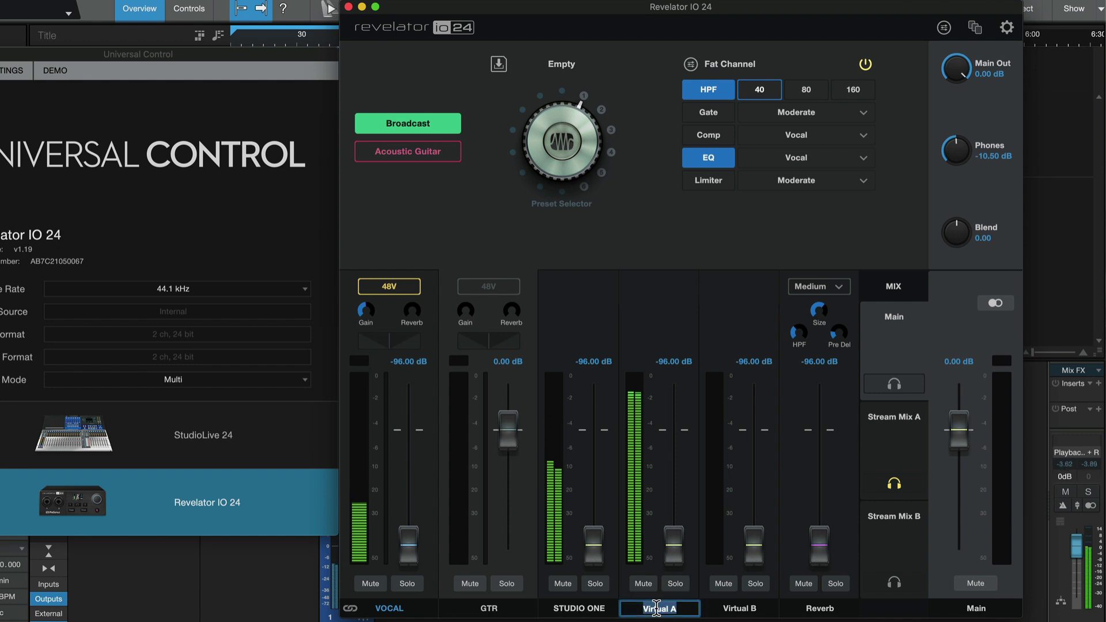
type("ITUNES")
key("Return")
Step: In Stream Mix A, raise STUDIO ONE and leave ITUNES at minimum
left_click(895, 483)
mouse_move(595, 543)
left_mouse_down()
mouse_move(597, 451)
mouse_move(638, 587)
left_mouse_up()
mouse_move(674, 543)
left_mouse_down()
mouse_move(672, 471)
mouse_move(670, 615)
left_mouse_up()
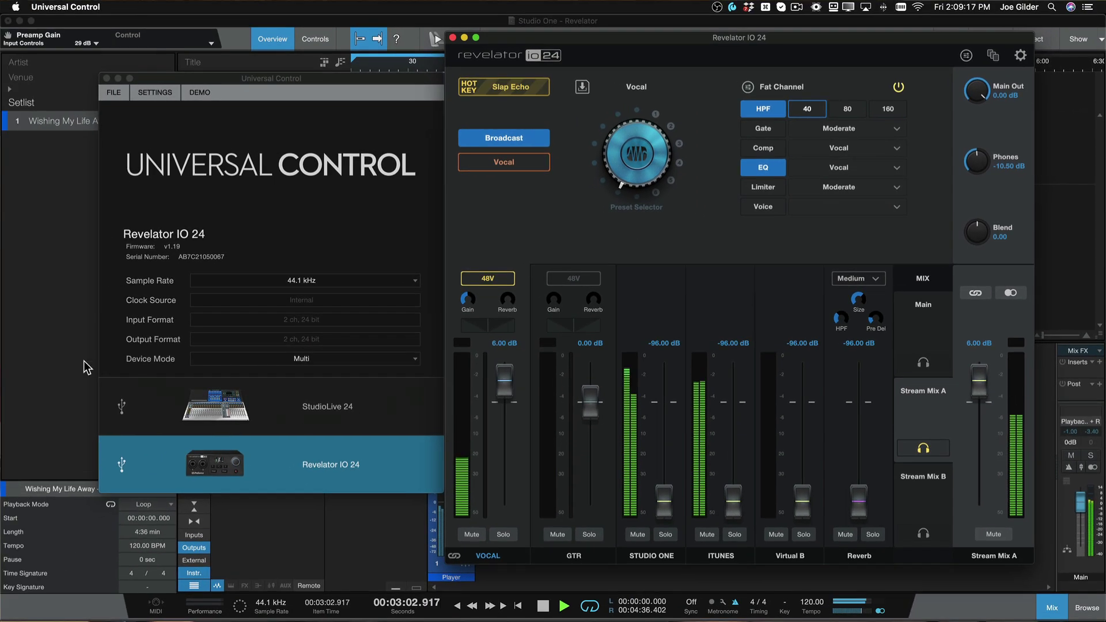
Step: Verify Studio One's song output is assigned to the Revelator's Main output
left_click(77, 365)
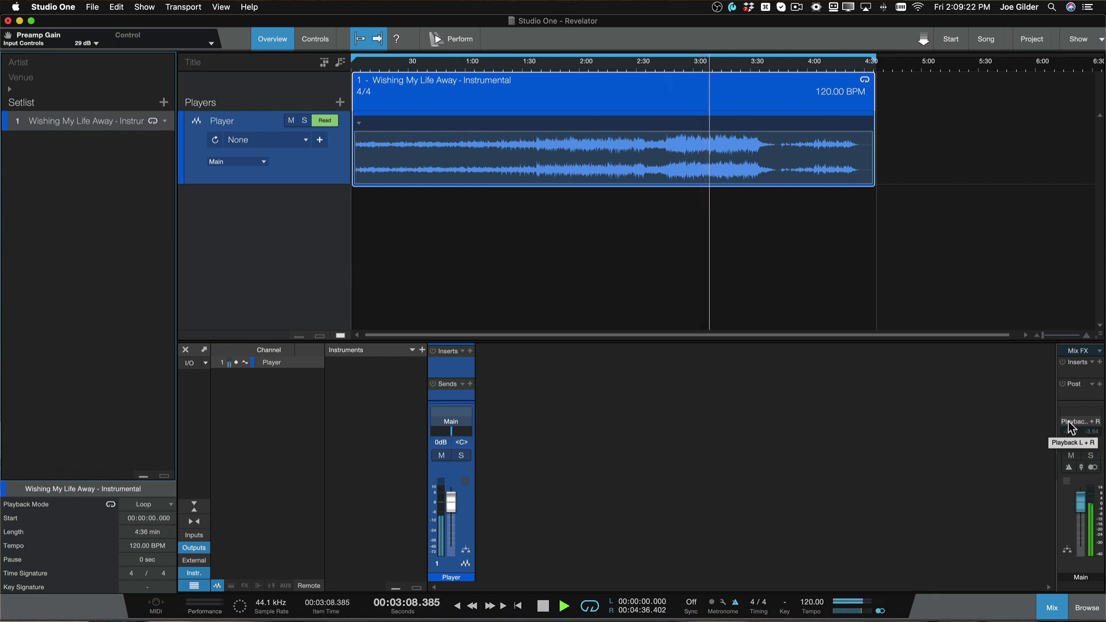
left_click(193, 364)
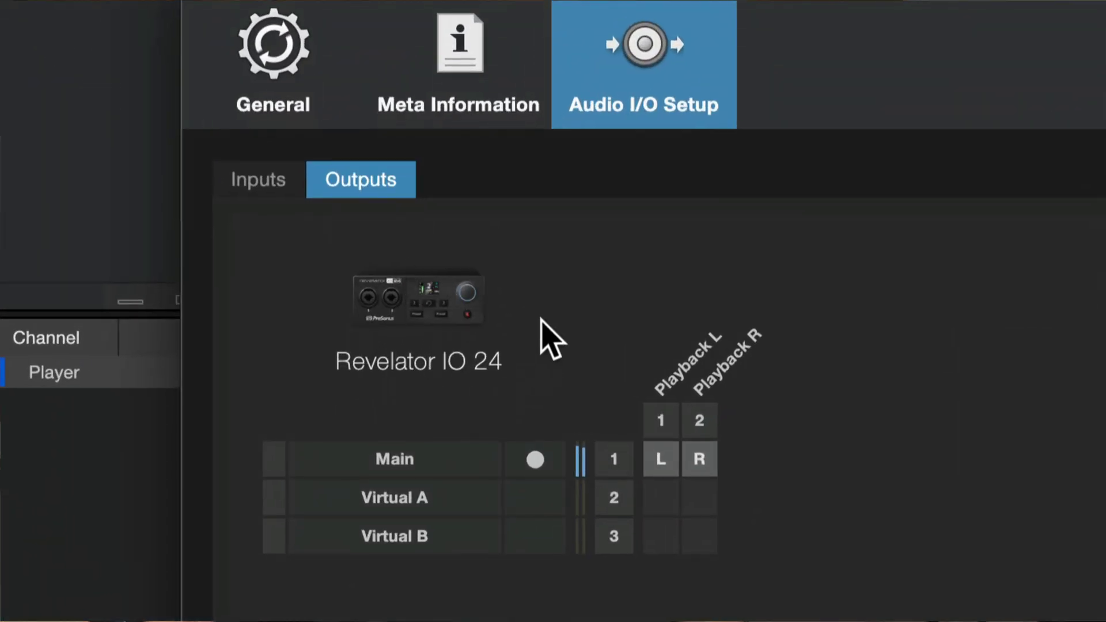
left_click(423, 463)
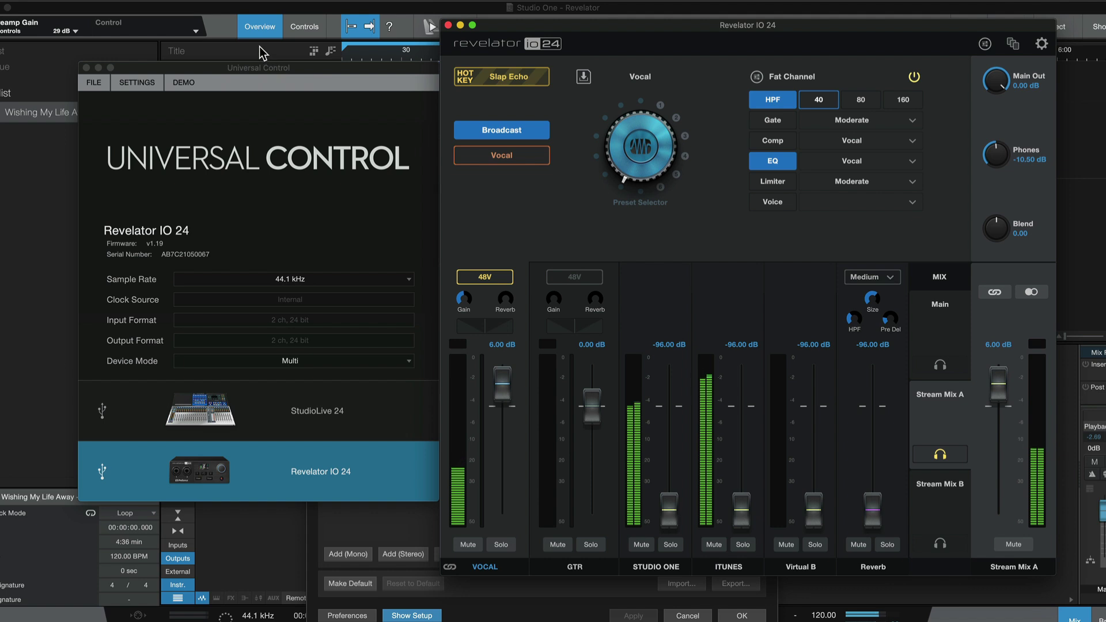
Step: Adjust the STUDIO ONE fader in Stream Mix A
mouse_move(670, 507)
left_mouse_down()
mouse_move(674, 483)
mouse_move(671, 508)
left_mouse_up()
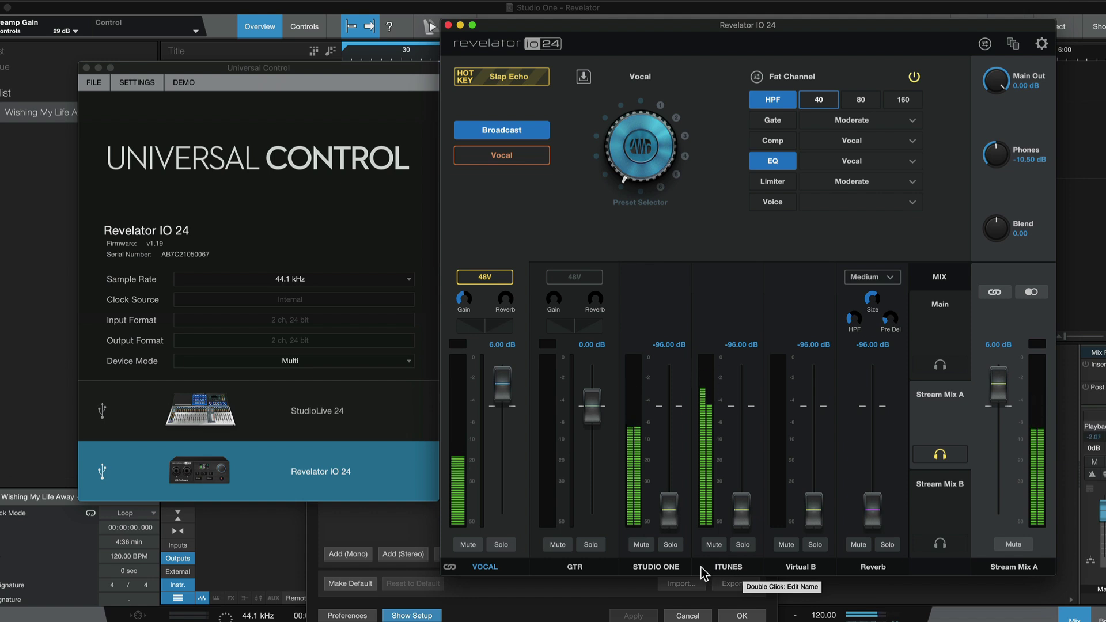
mouse_move(555, 612)
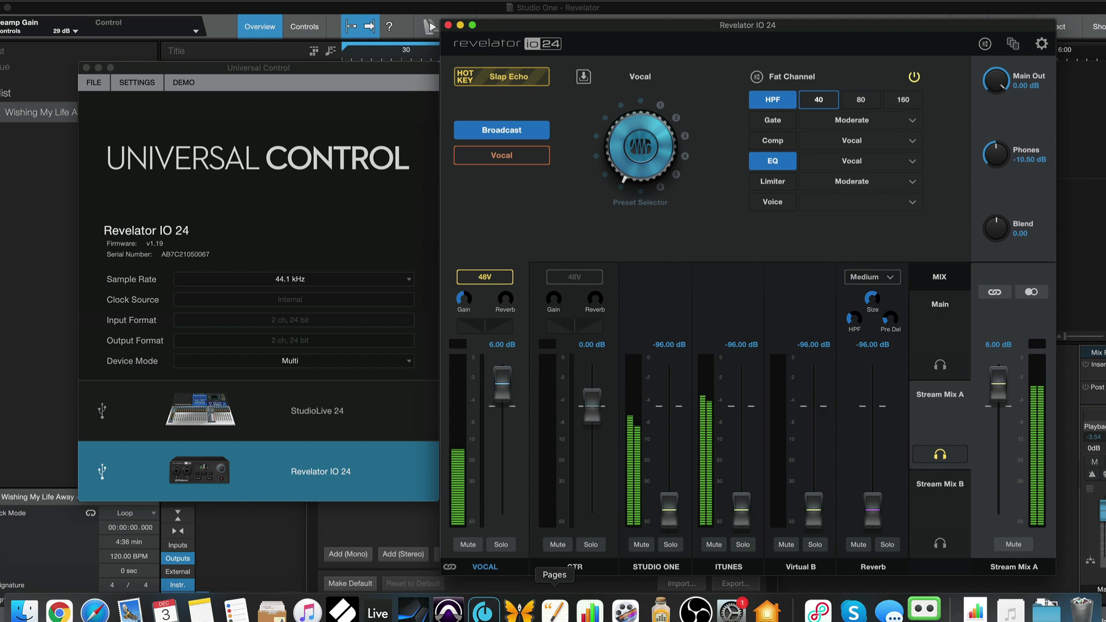
Step: Check Sound output is Revelator IO 24 Stream Mix A, then return to the mixer
left_click(731, 611)
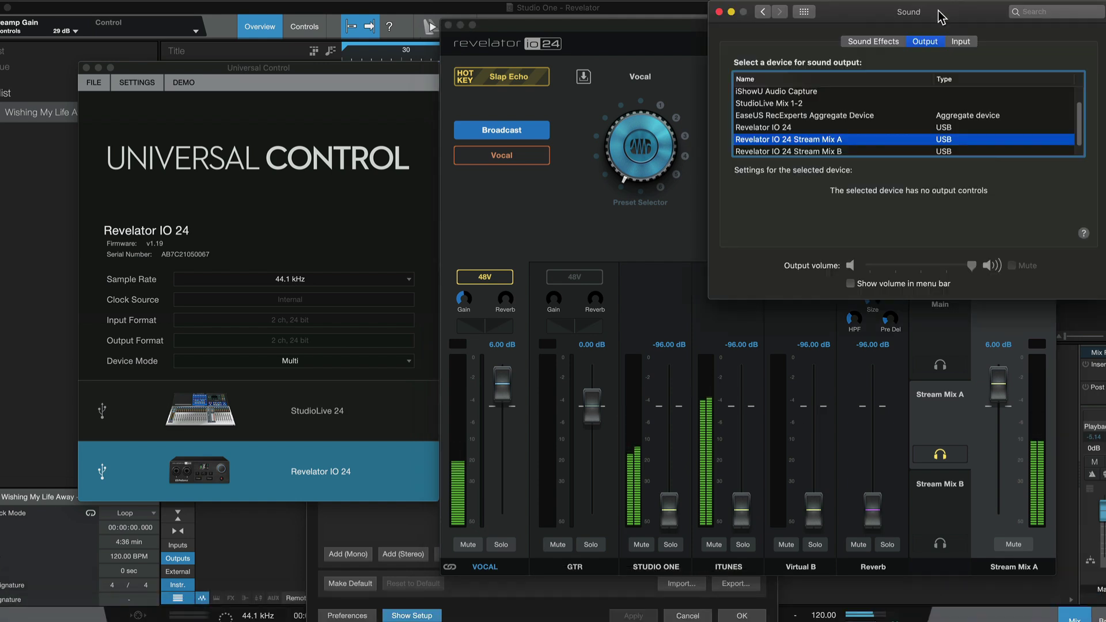
left_click_drag(939, 12, 670, 91)
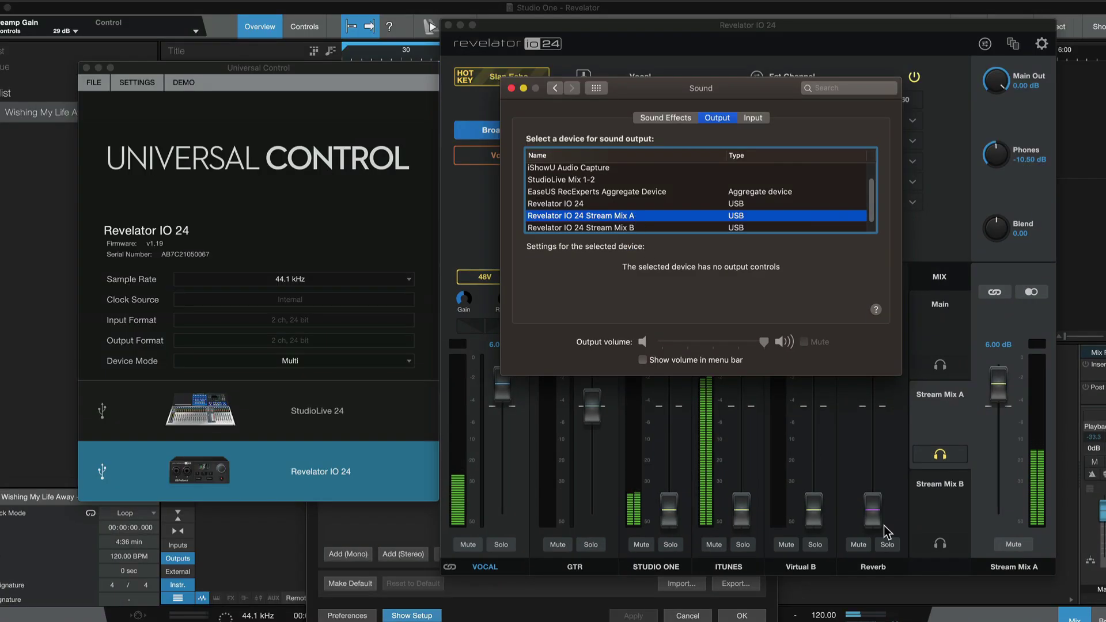
left_click(752, 474)
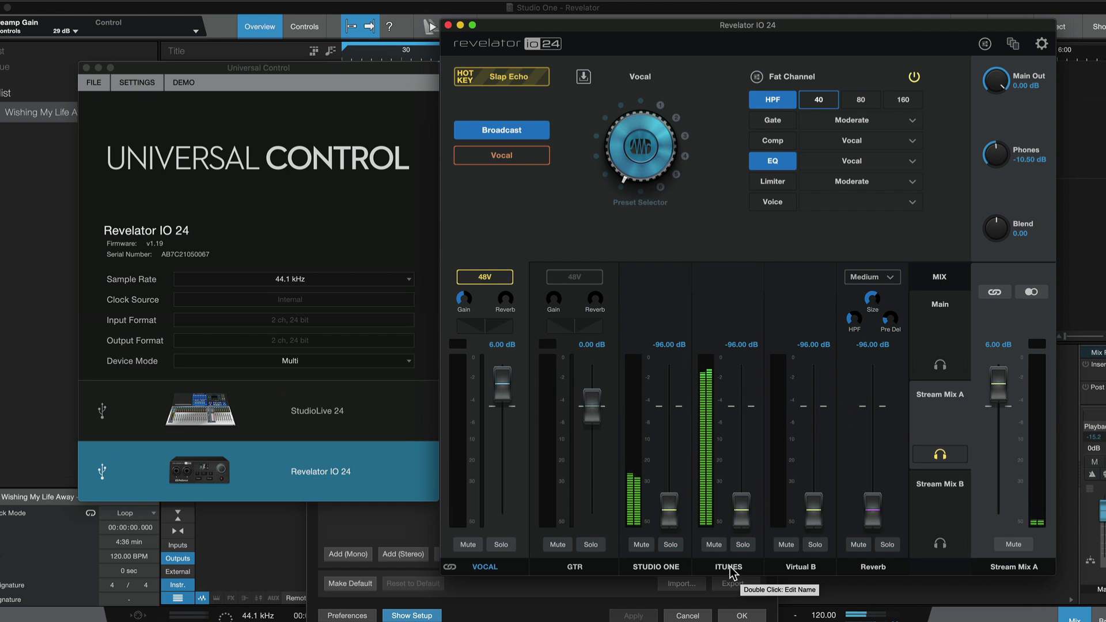
Step: Rename the ITUNES channel to MAC and test the Virtual B fader in Stream Mix A
double_click(731, 570)
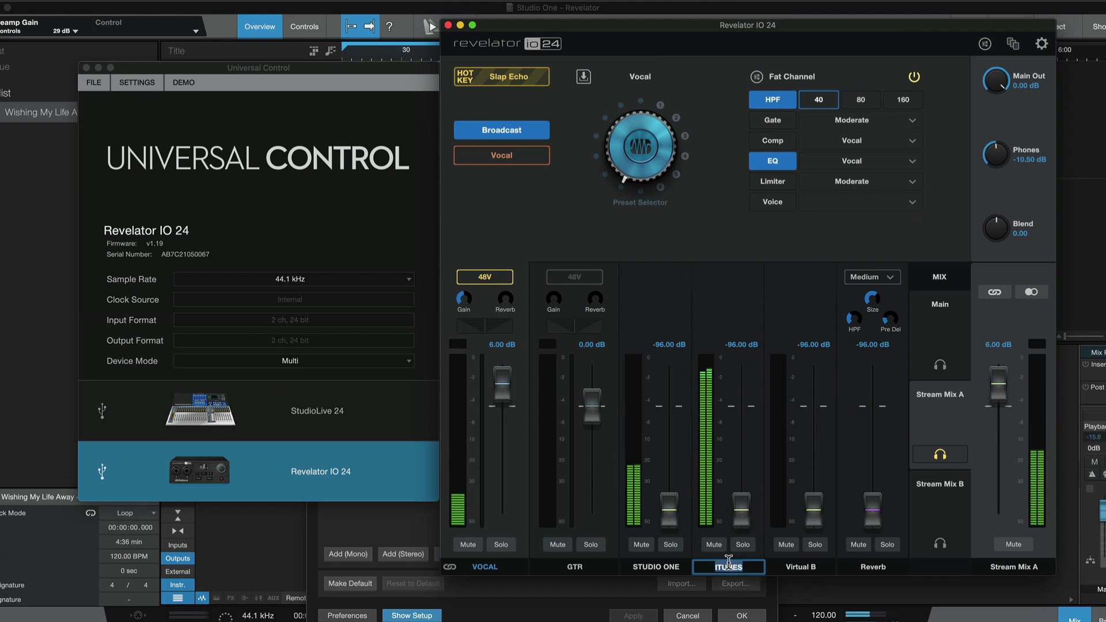
type("MAC")
key("Return")
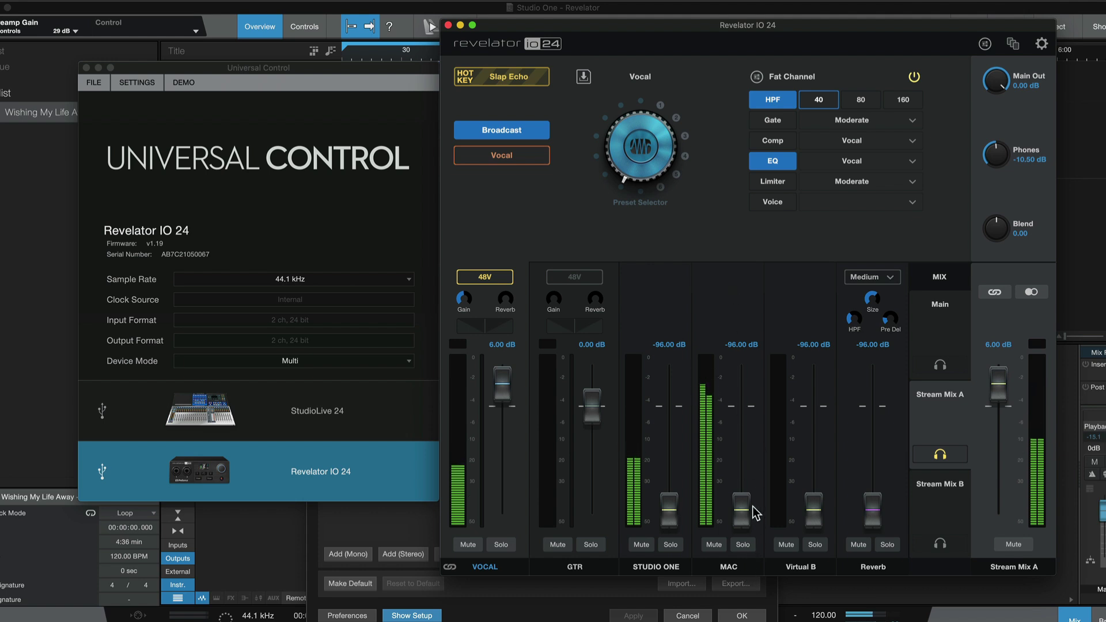
left_click_drag(814, 515, 818, 463)
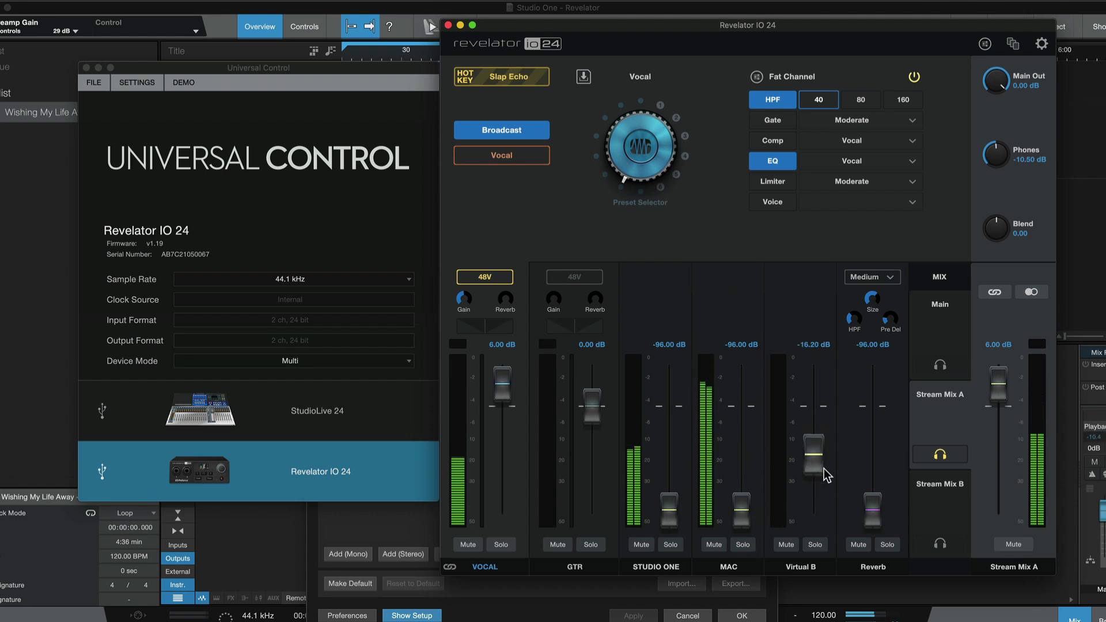
scroll(827, 486, "down", 2)
scroll(827, 487, "down", 2)
scroll(827, 486, "down", 2)
scroll(827, 487, "down", 1)
mouse_move(828, 486)
left_mouse_down()
mouse_move(815, 383)
mouse_move(815, 531)
mouse_move(809, 433)
mouse_move(811, 518)
left_mouse_up()
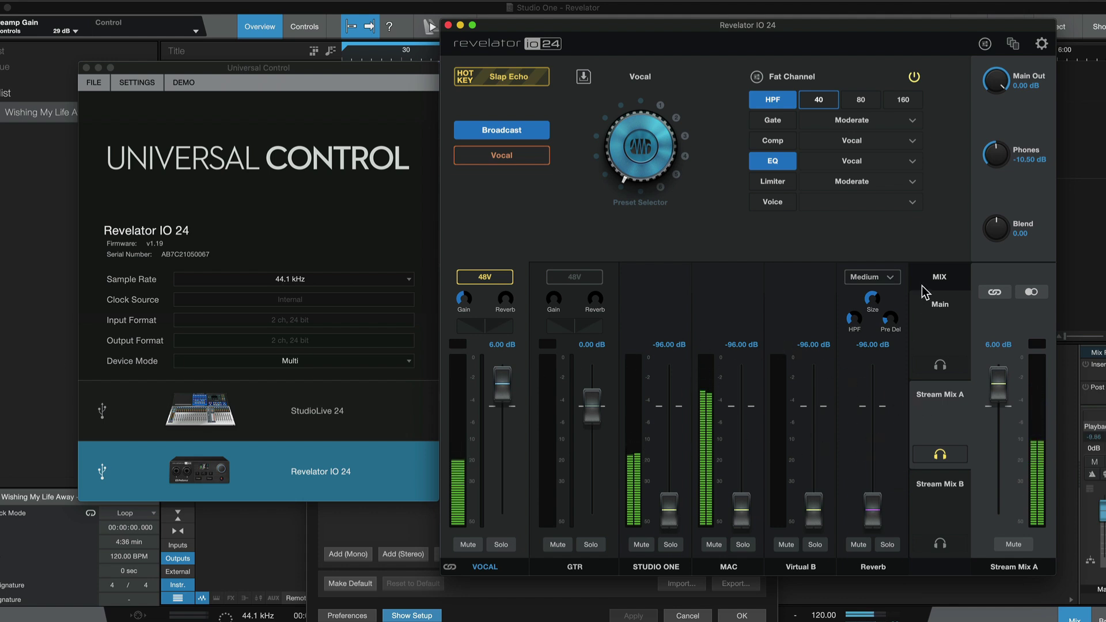
left_click(929, 313)
left_click(943, 406)
left_click(943, 336)
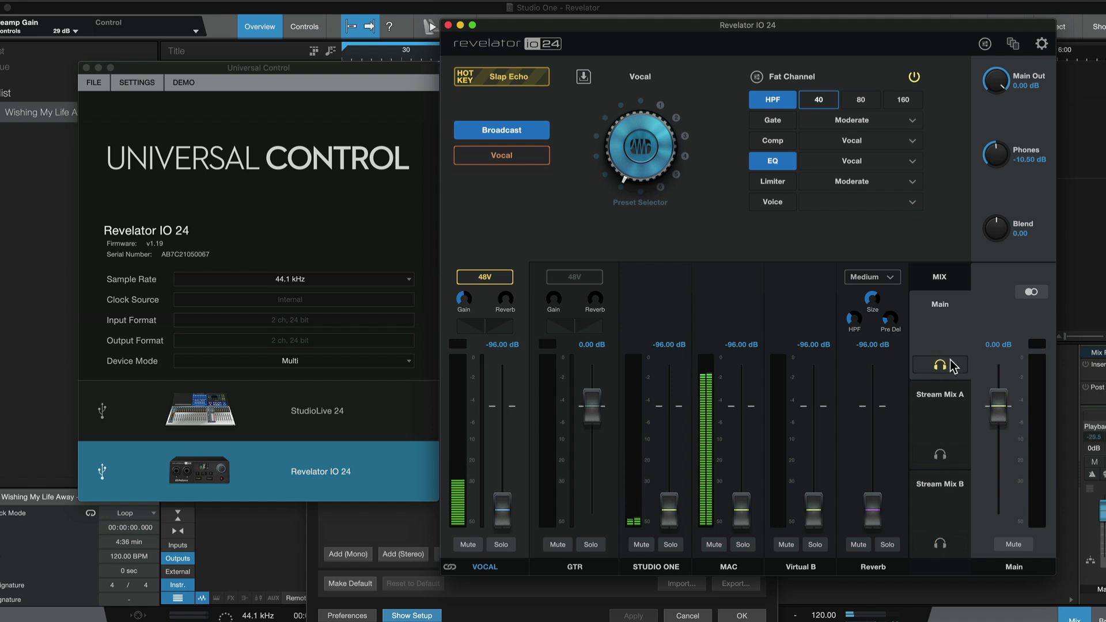
left_click(949, 456)
left_click(942, 418)
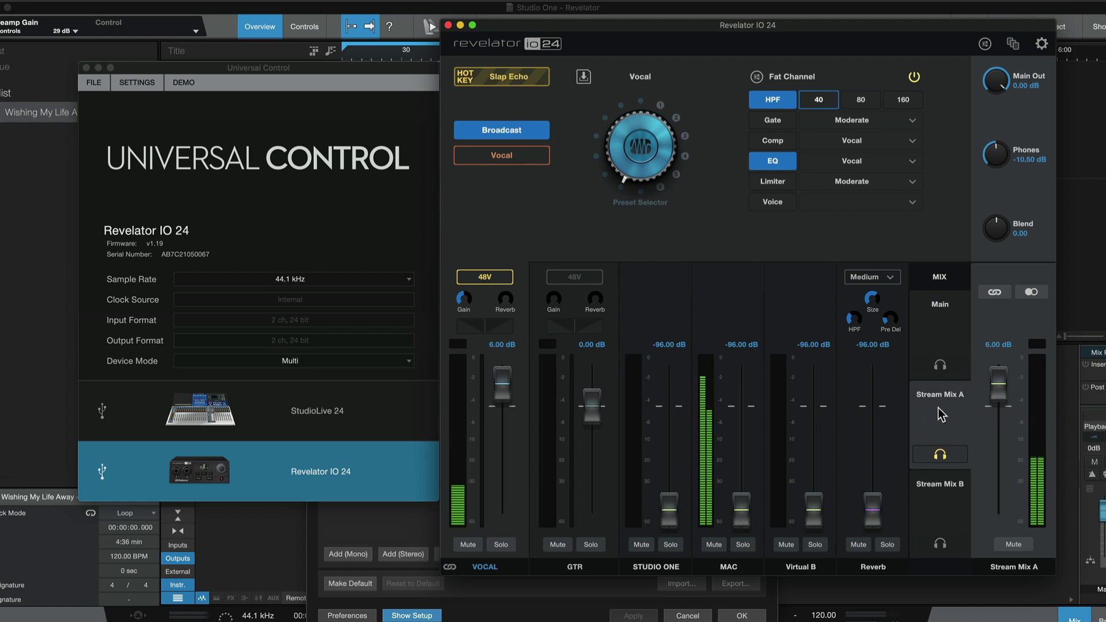
left_click(935, 333)
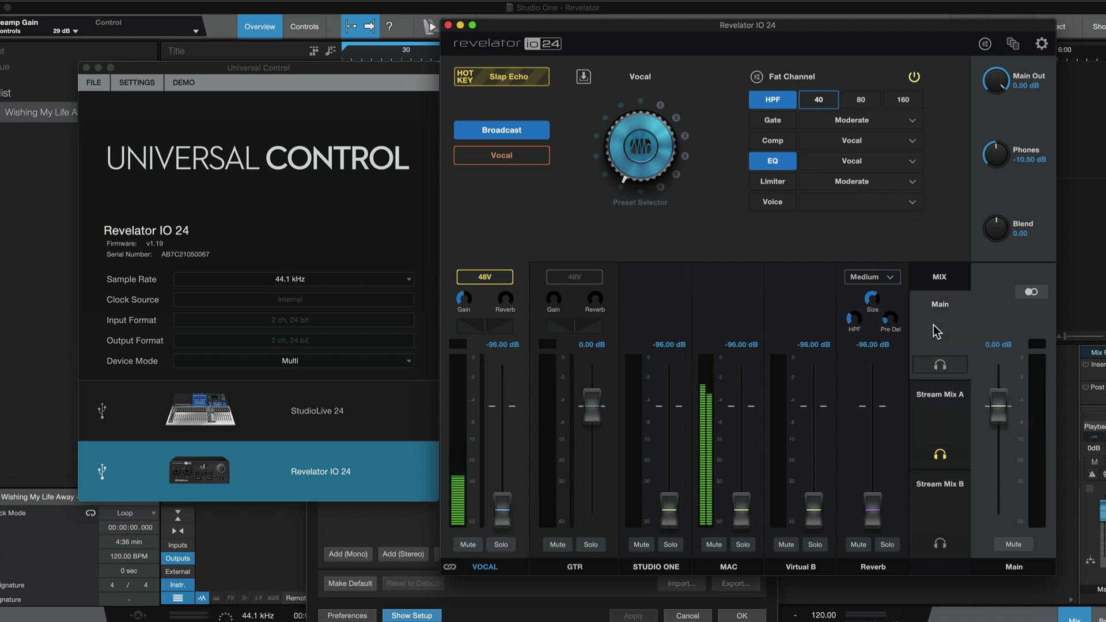
left_click(942, 401)
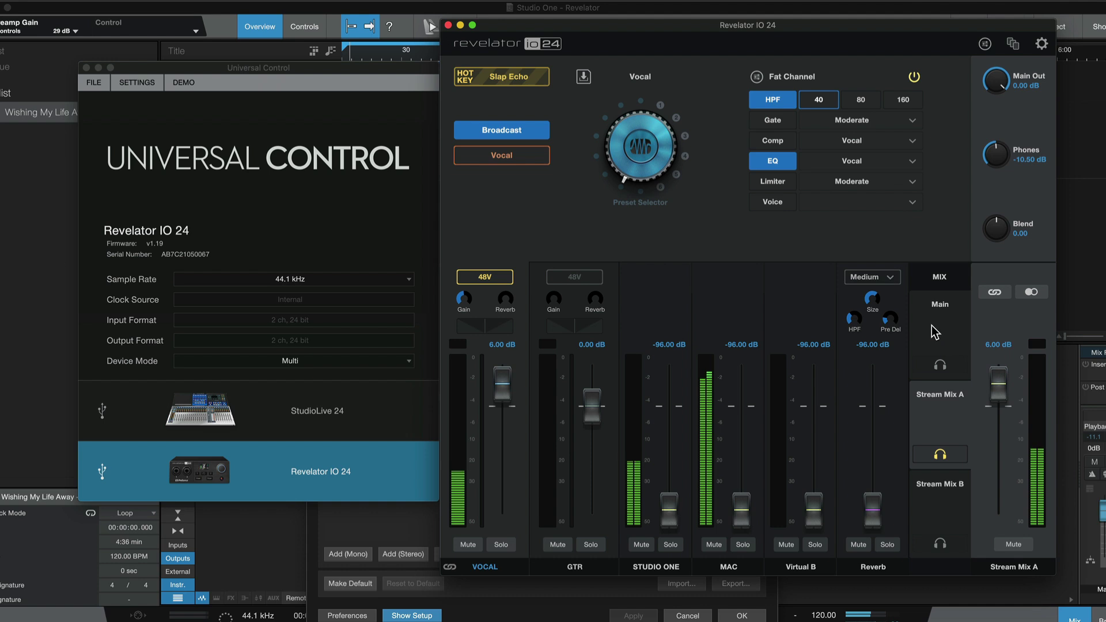
left_click(935, 342)
Step: In Main, set VOCAL to 10 dB, STUDIO ONE to -18.21 dB and GTR to -7.66 dB
mouse_move(502, 380)
left_mouse_down()
mouse_move(506, 471)
mouse_move(510, 350)
left_mouse_up()
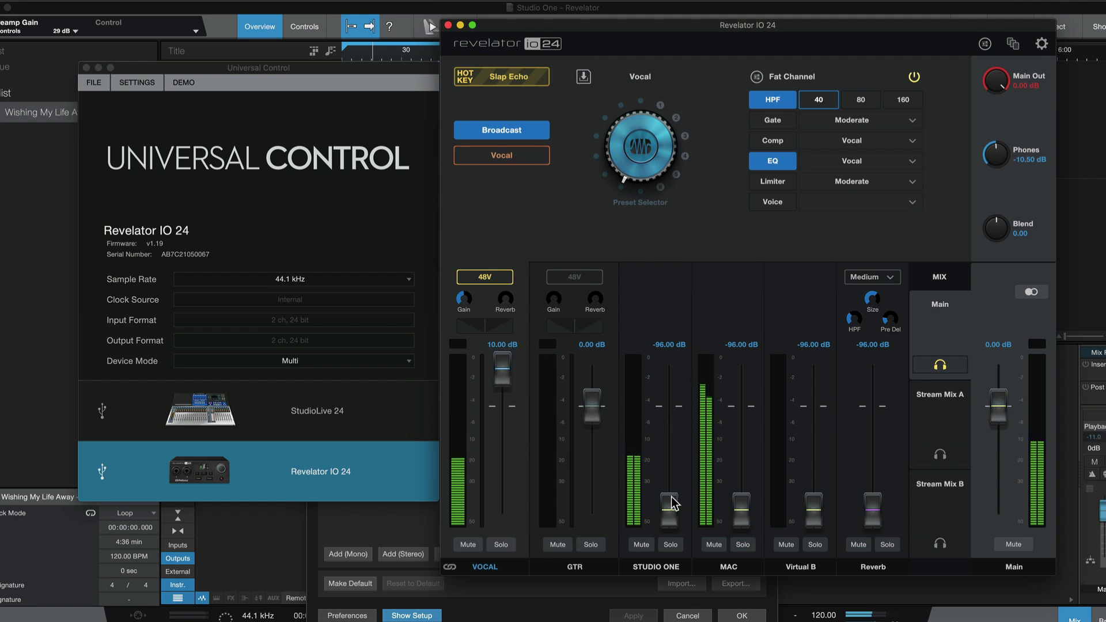
left_click_drag(668, 508, 660, 452)
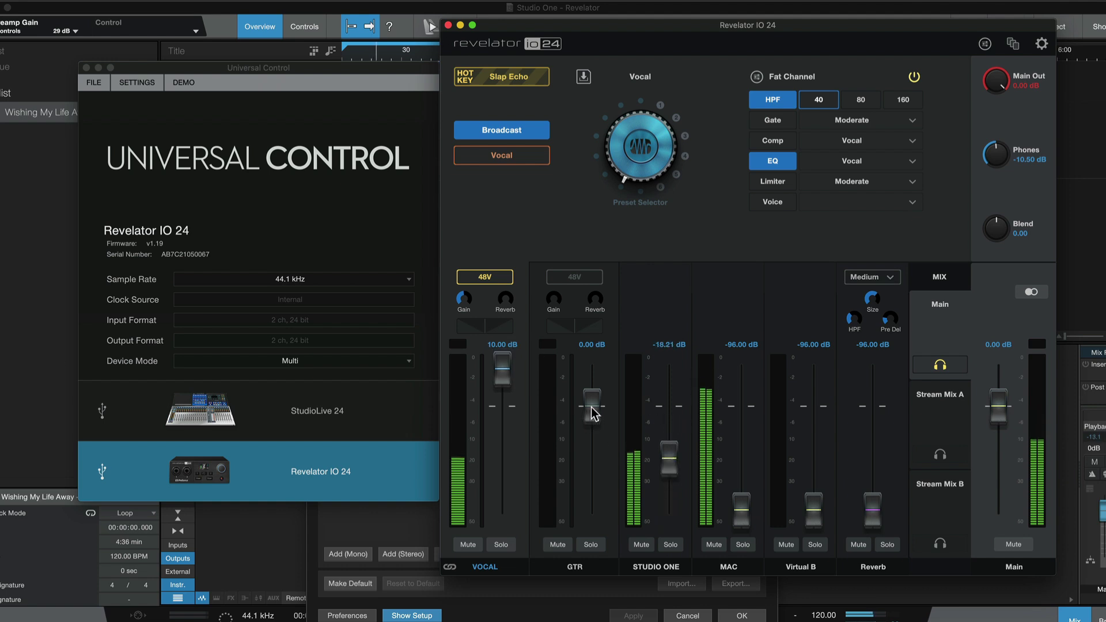
left_click_drag(592, 406, 593, 434)
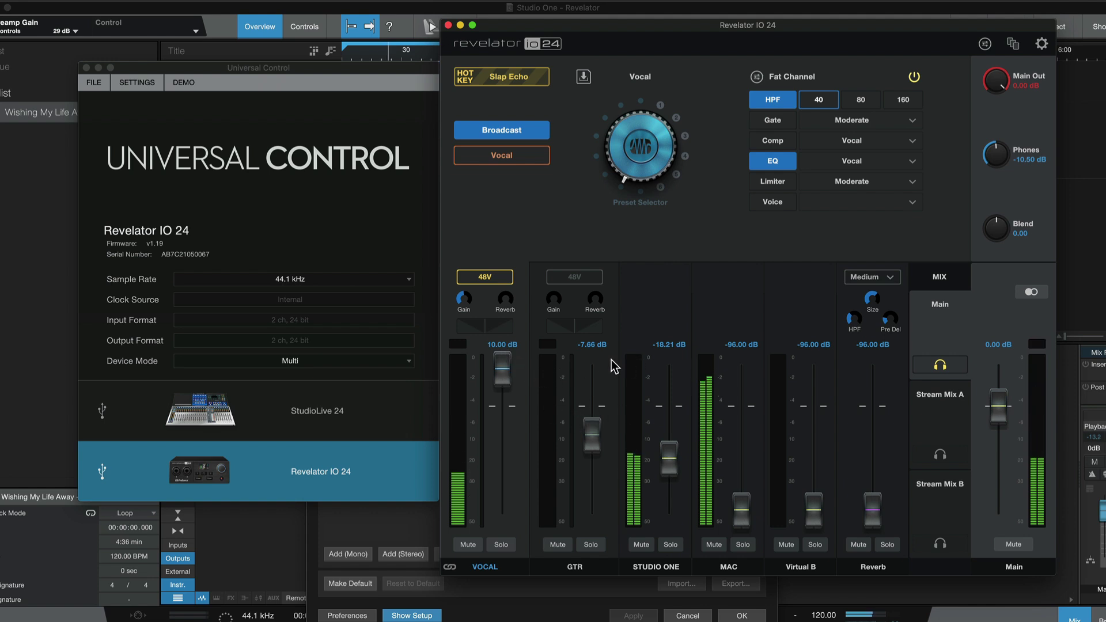
left_click(935, 415)
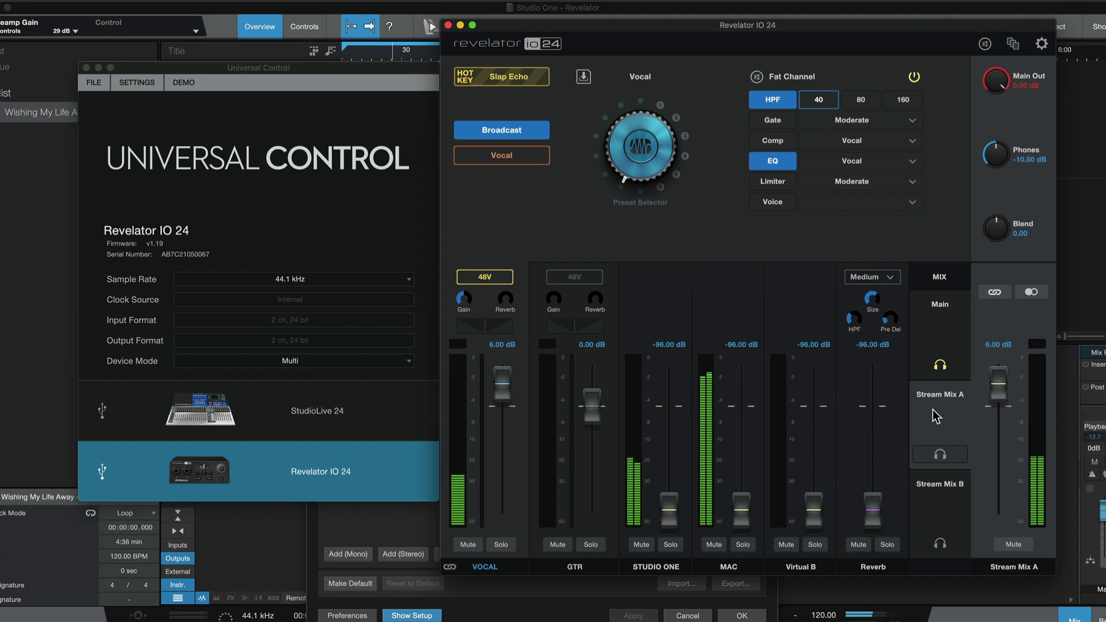
left_click(938, 332)
Step: Try reverb, remove it from Main, and monitor Stream Mix A in the headphones
left_click_drag(873, 523, 874, 428)
left_click(935, 416)
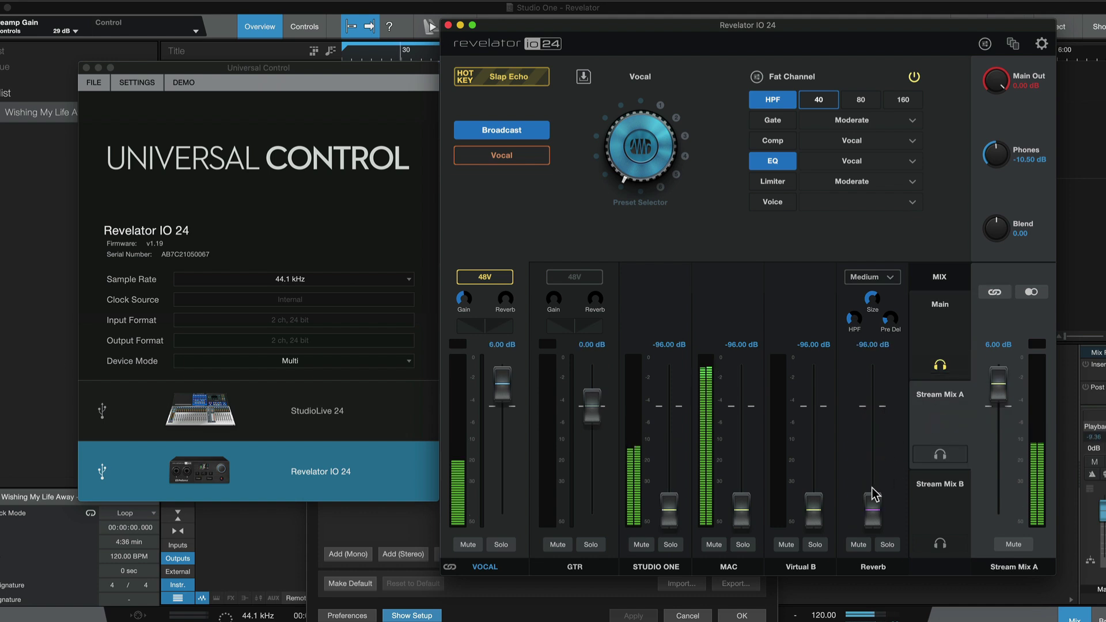
mouse_move(873, 510)
left_mouse_down()
mouse_move(873, 454)
mouse_move(872, 510)
left_mouse_up()
left_click(953, 333)
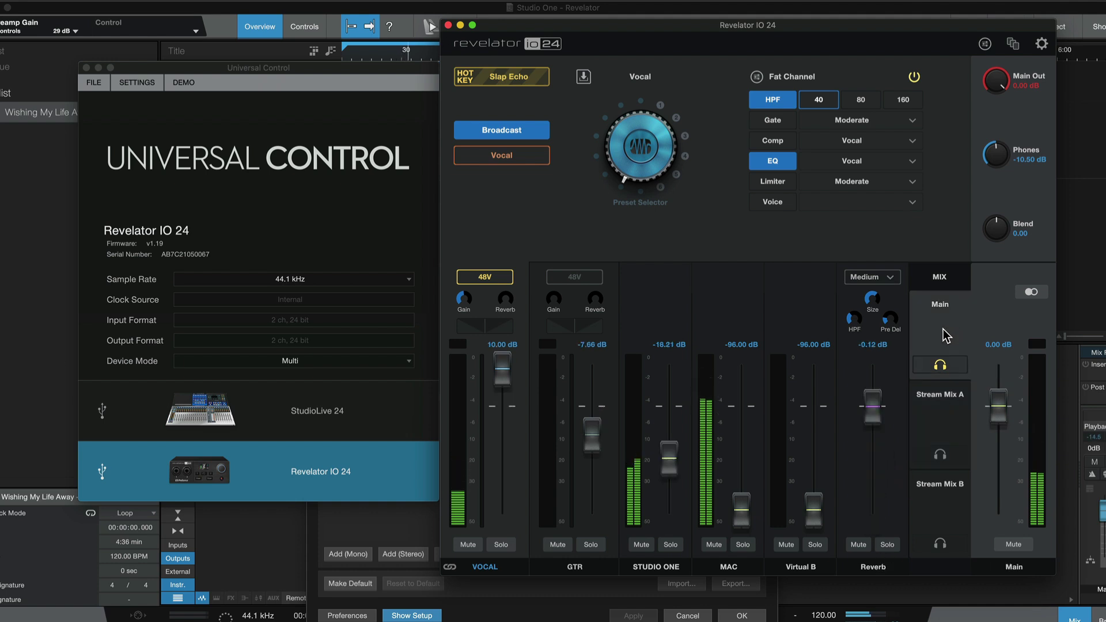
left_click_drag(873, 409, 873, 510)
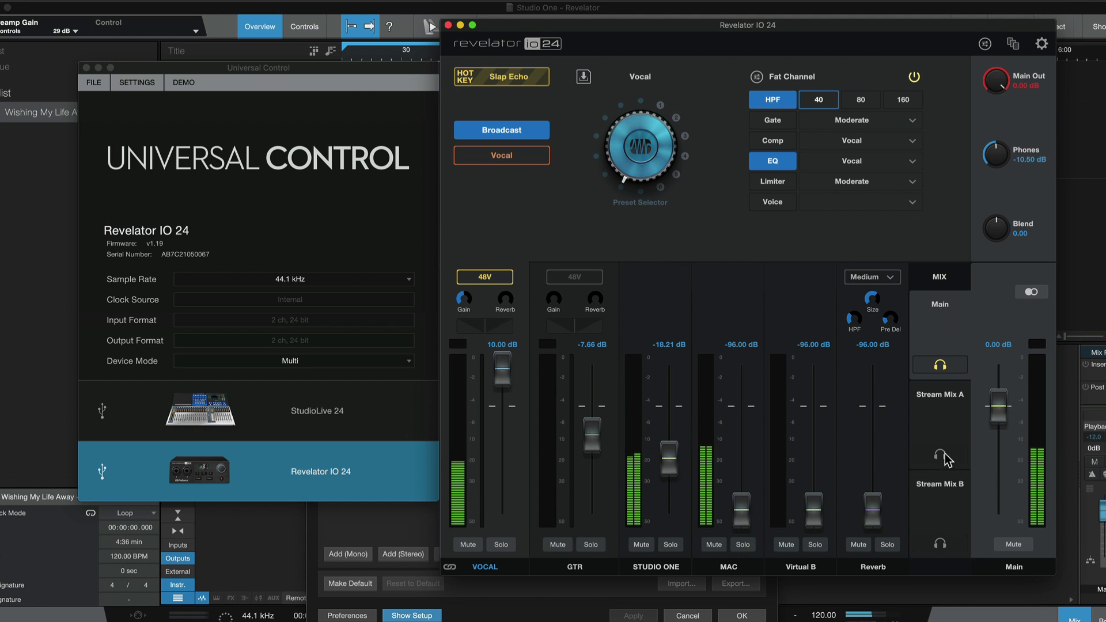
left_click(949, 402)
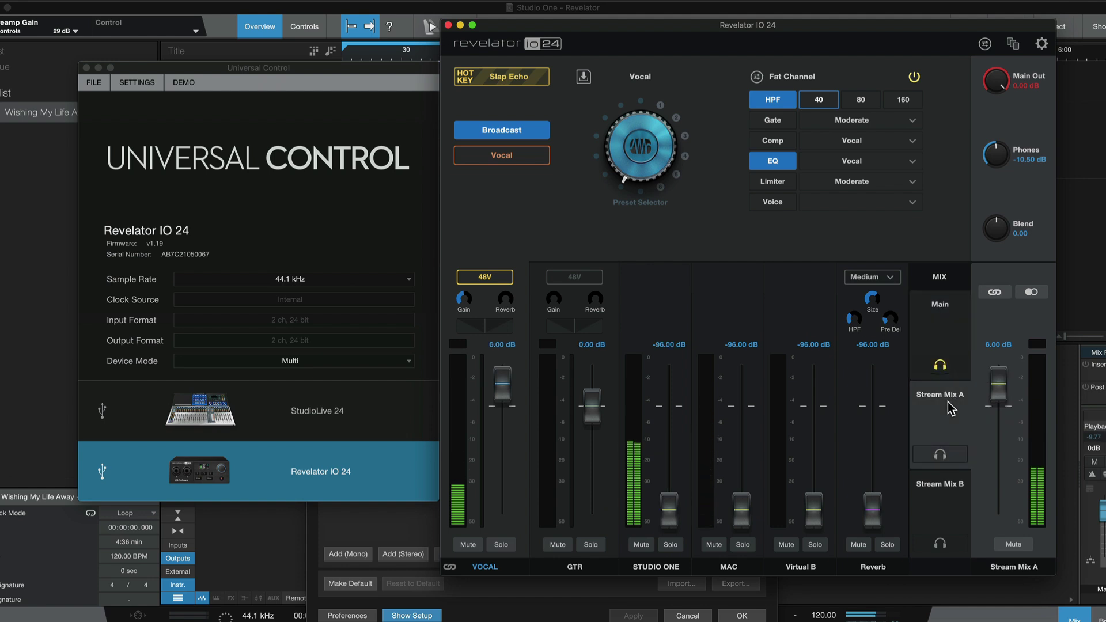
left_click(942, 455)
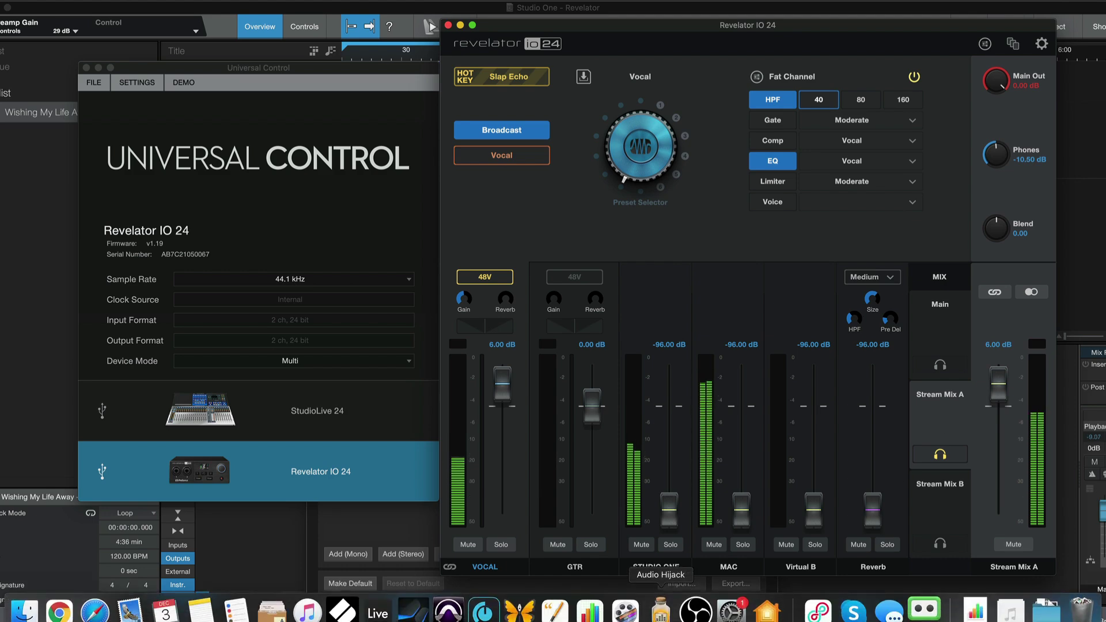
Step: In OBS, set the SL source's Device to Revelator IO 24 Stream Mix A
left_click(696, 611)
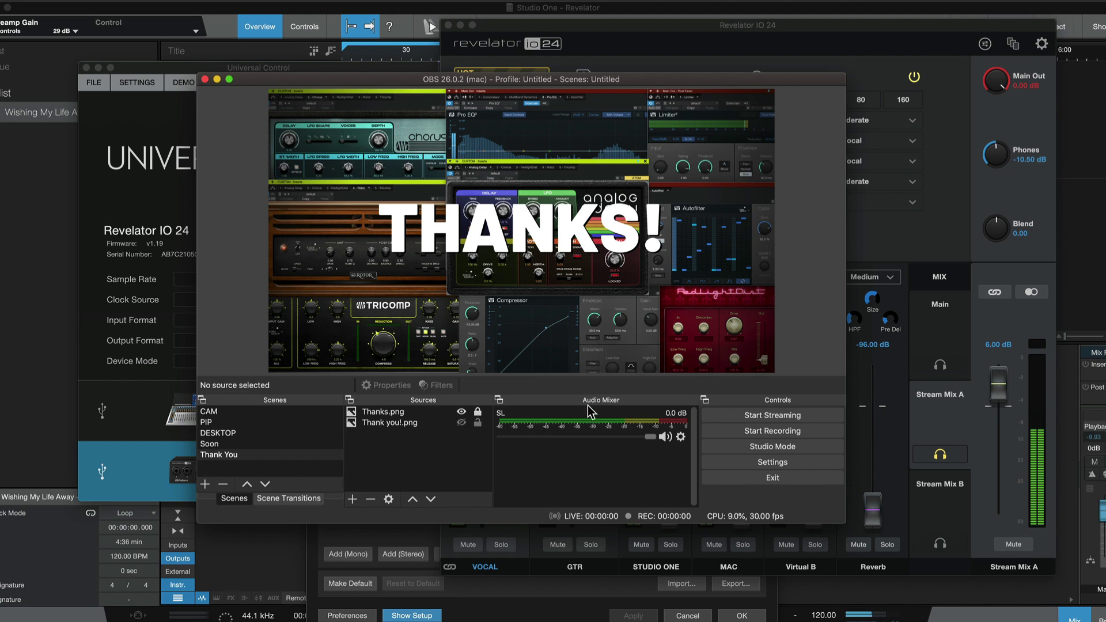
left_click(682, 438)
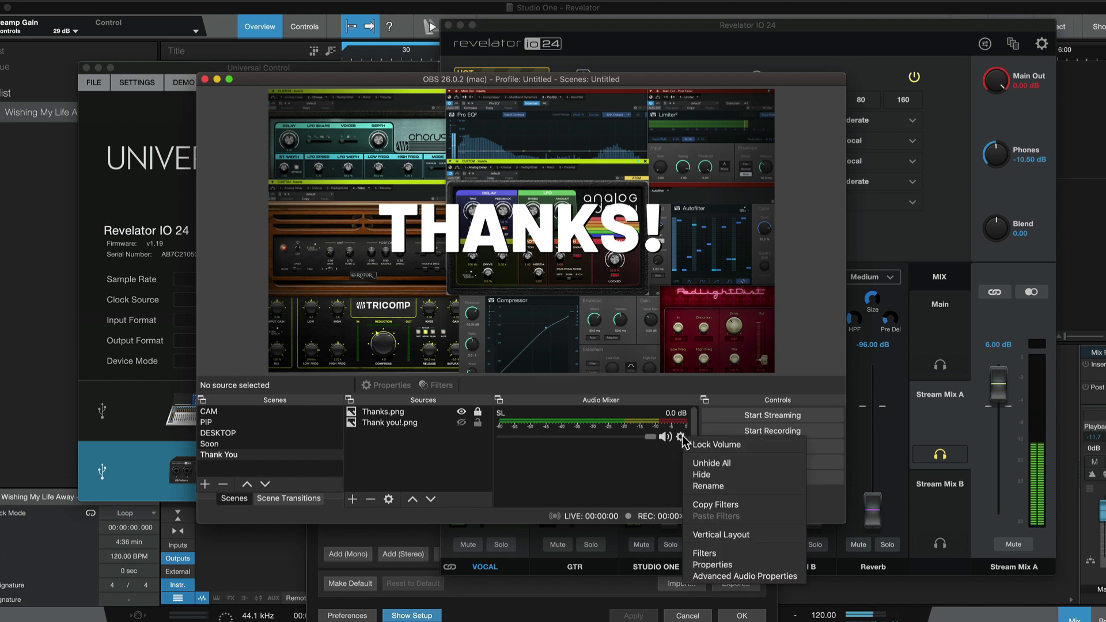
left_click(731, 567)
left_click(423, 147)
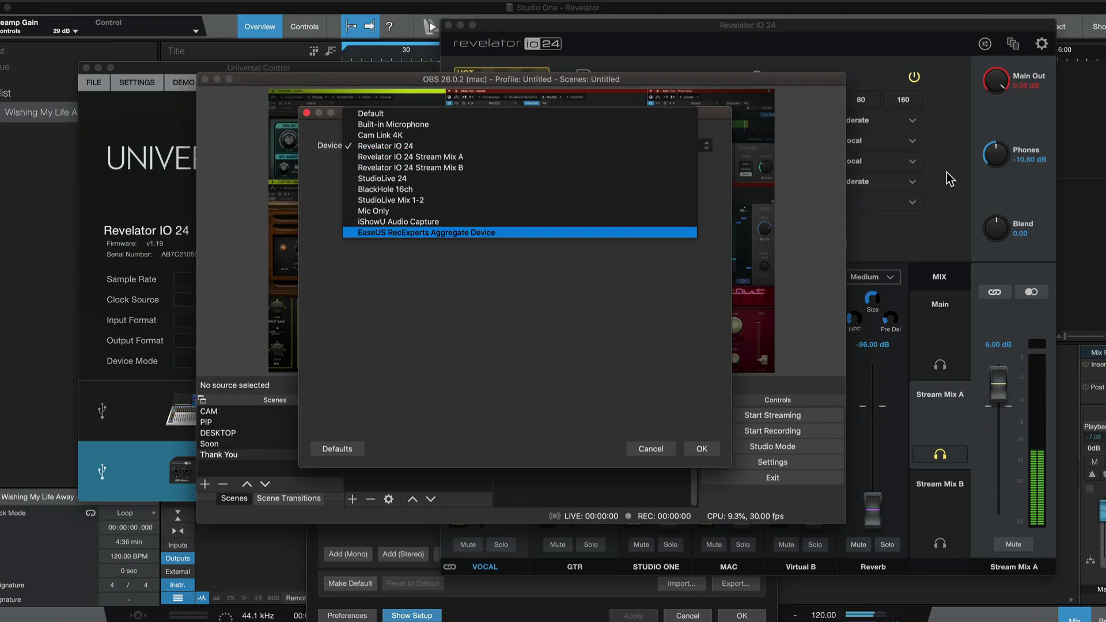
left_click(946, 178)
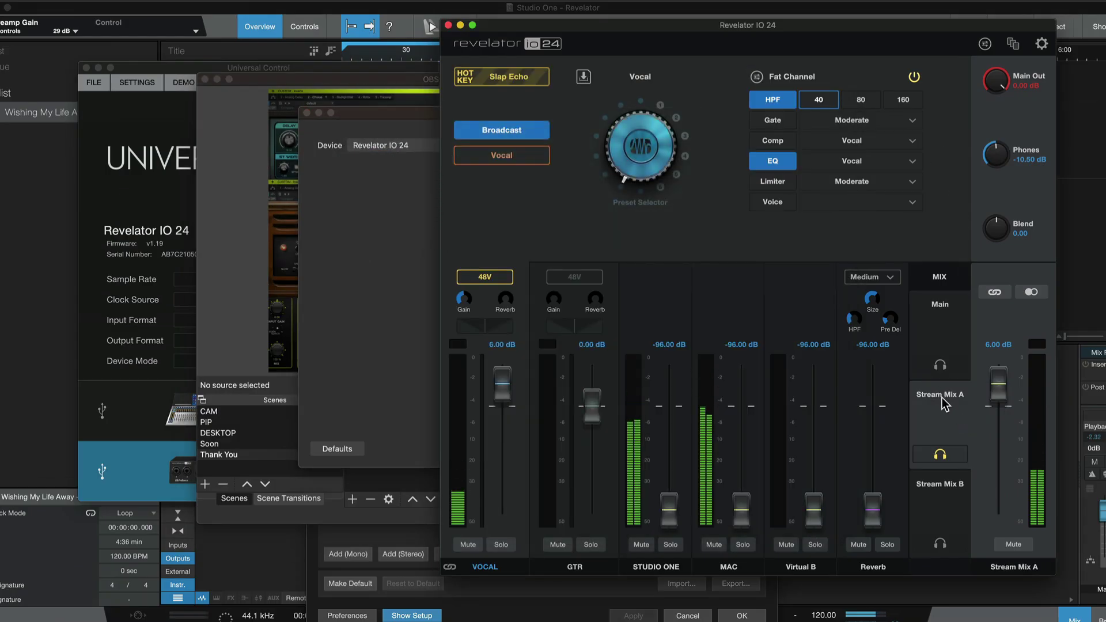
left_click(426, 154)
left_click(426, 153)
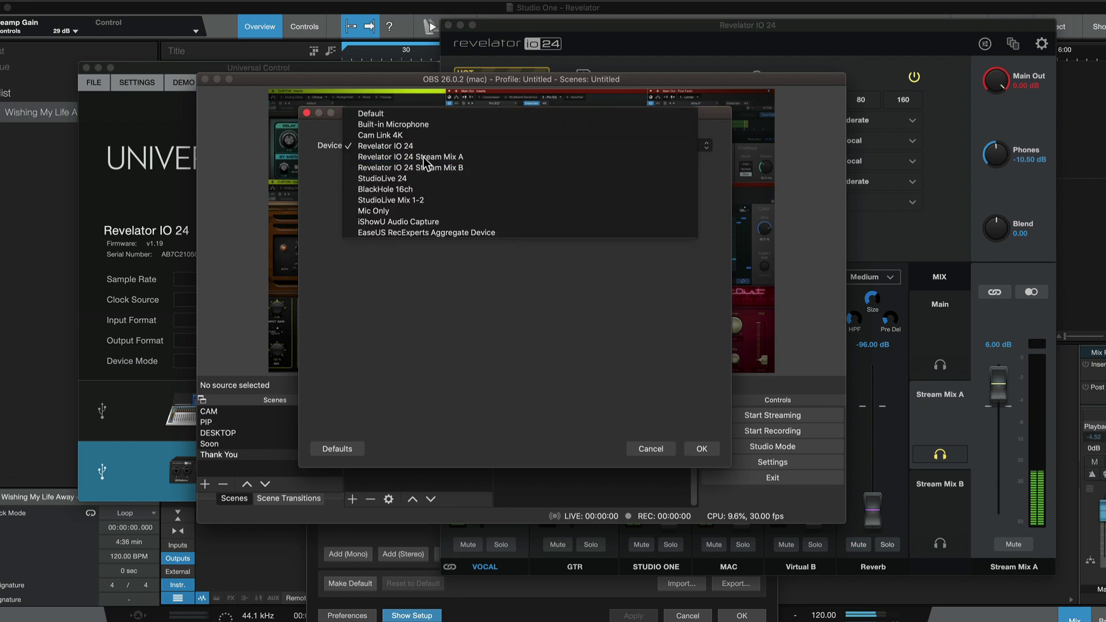
left_click(428, 164)
left_click(701, 448)
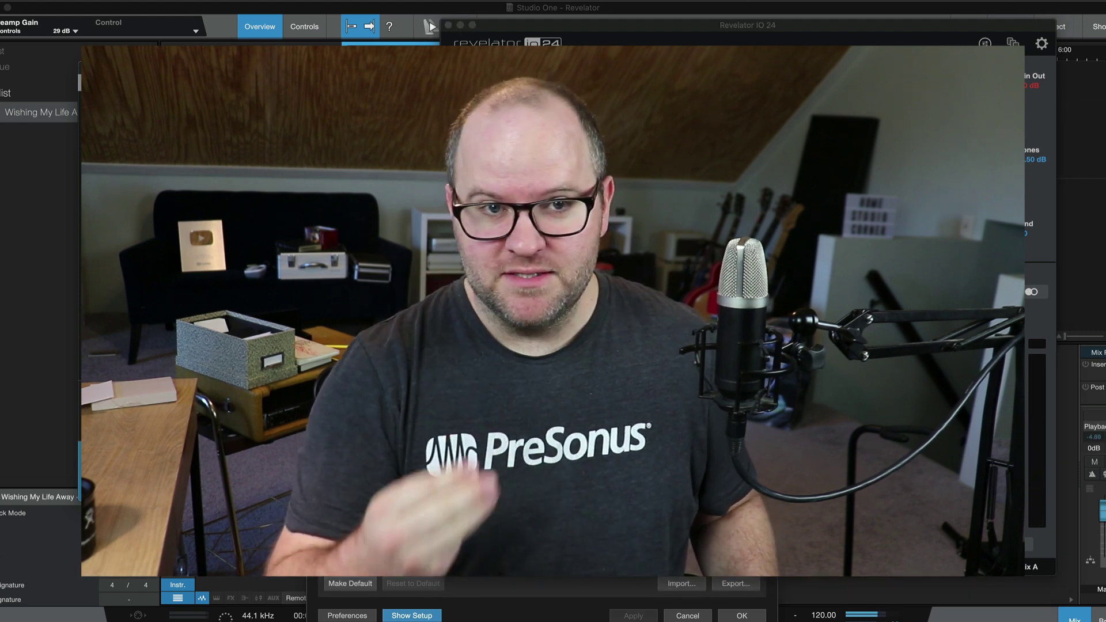
left_click(1048, 412)
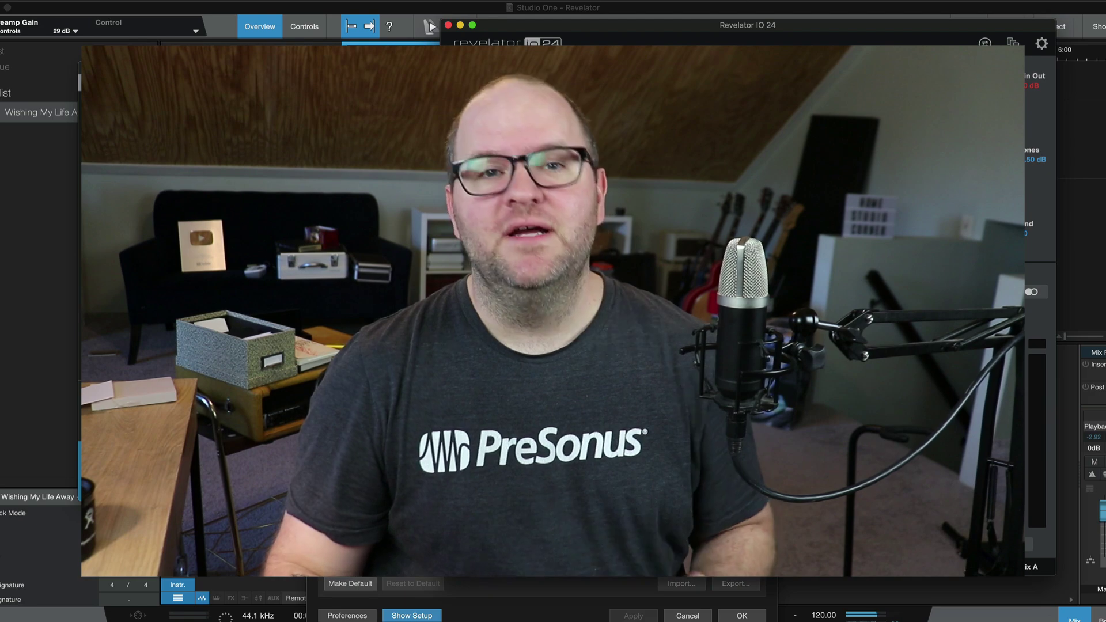